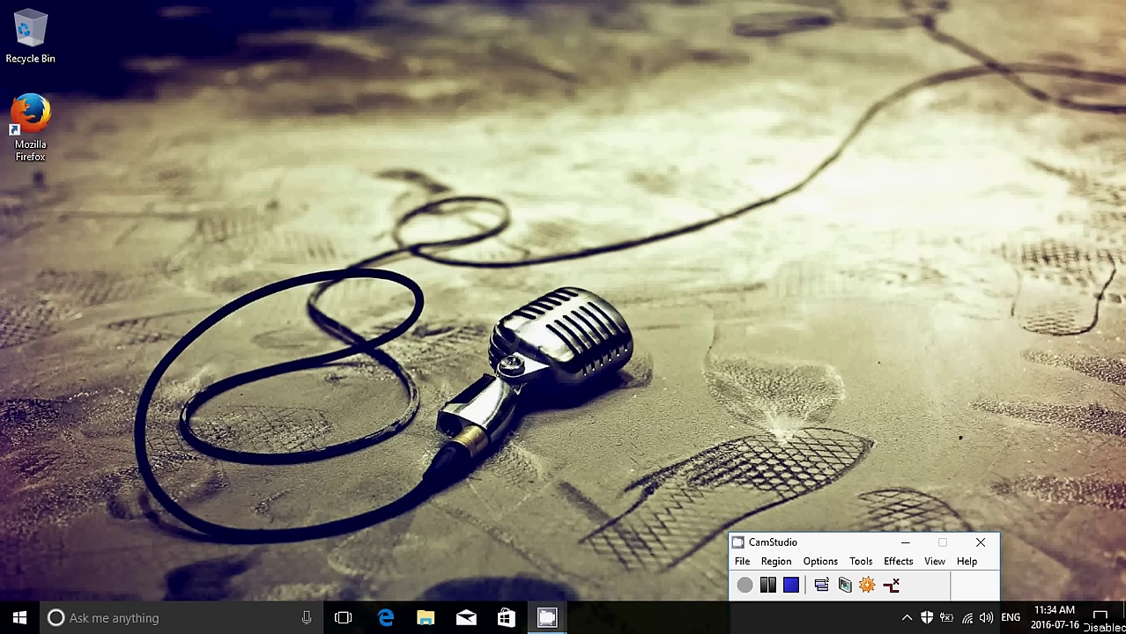
# Step: Launch Microsoft Edge from the taskbar
pyautogui.click(387, 619)
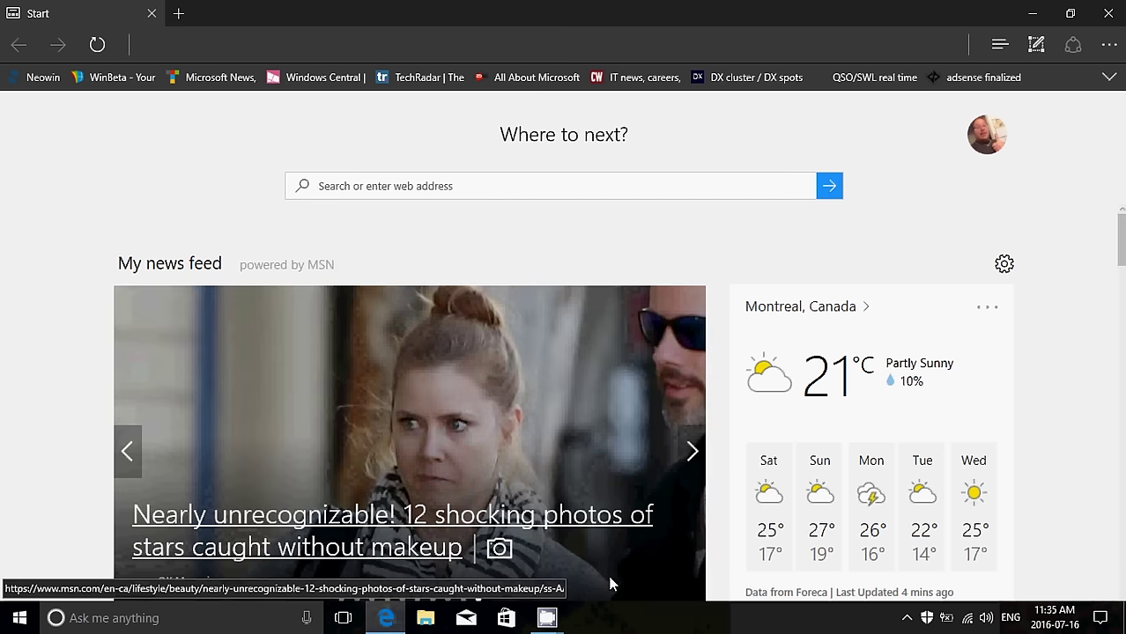
pyautogui.scroll(-10, 711, 410)
pyautogui.scroll(-3, 711, 411)
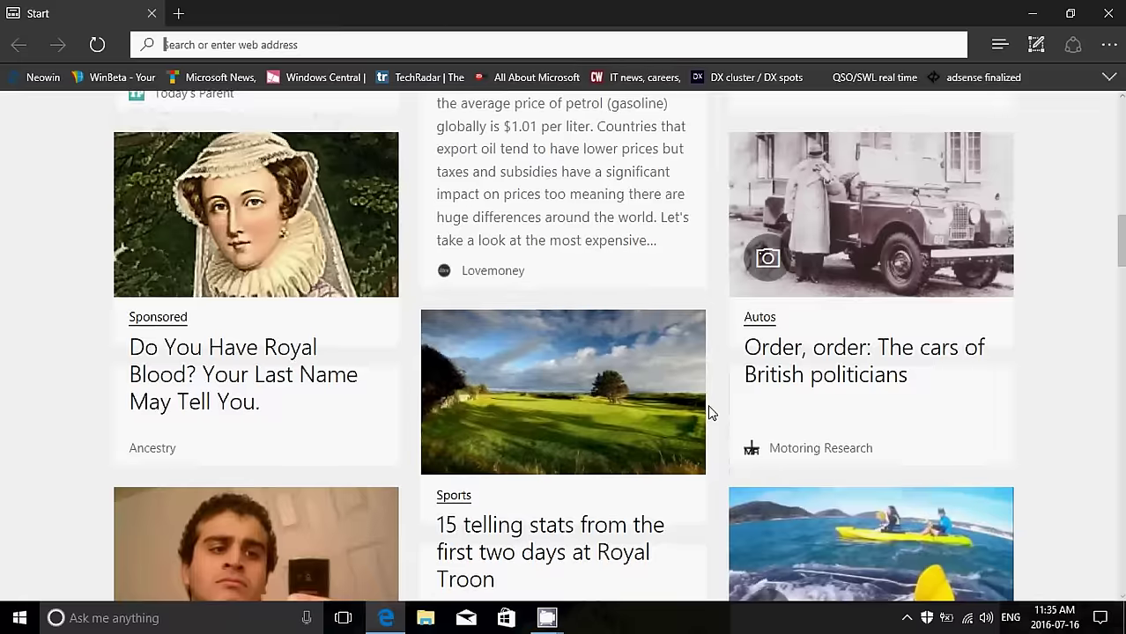
pyautogui.scroll(13, 711, 410)
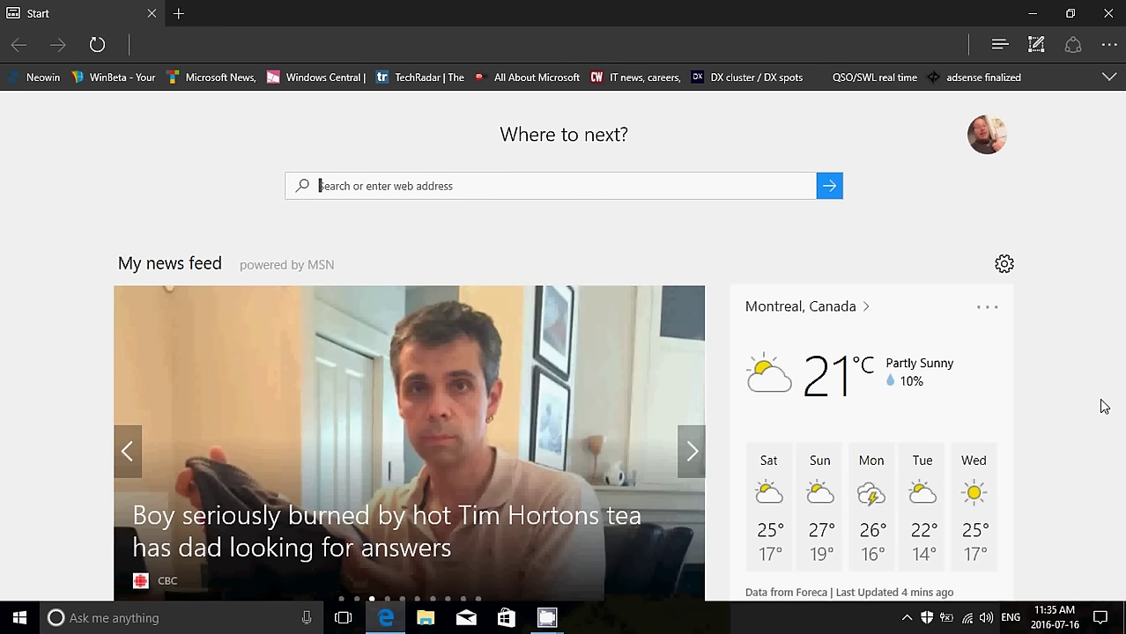
# Step: Open the What's new and tips notes for this Edge build
pyautogui.click(1108, 45)
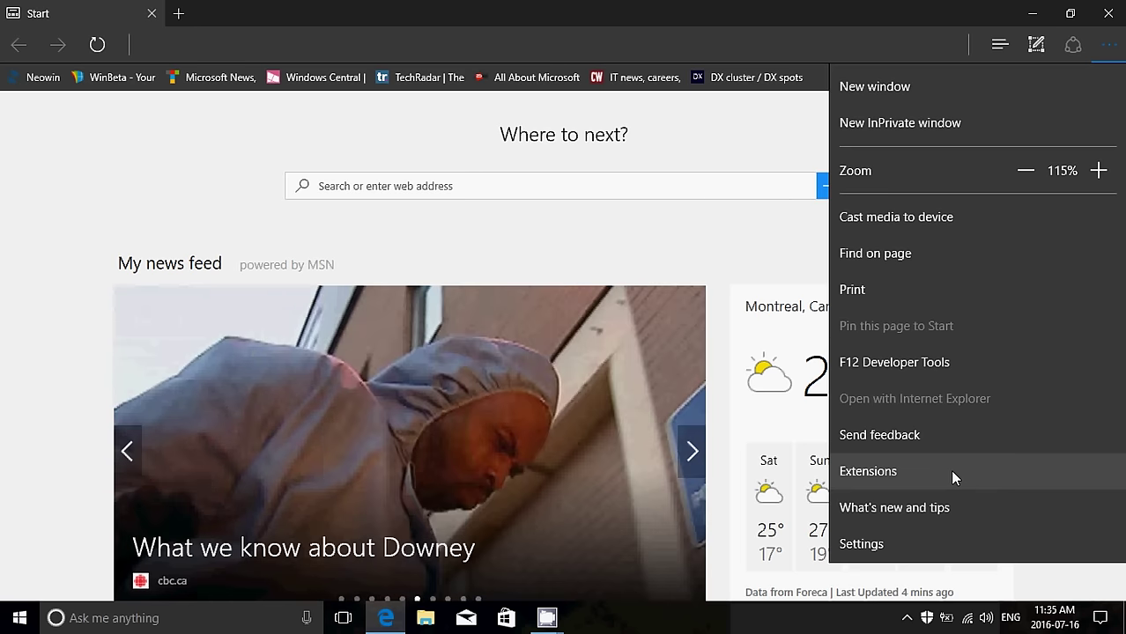
pyautogui.click(954, 513)
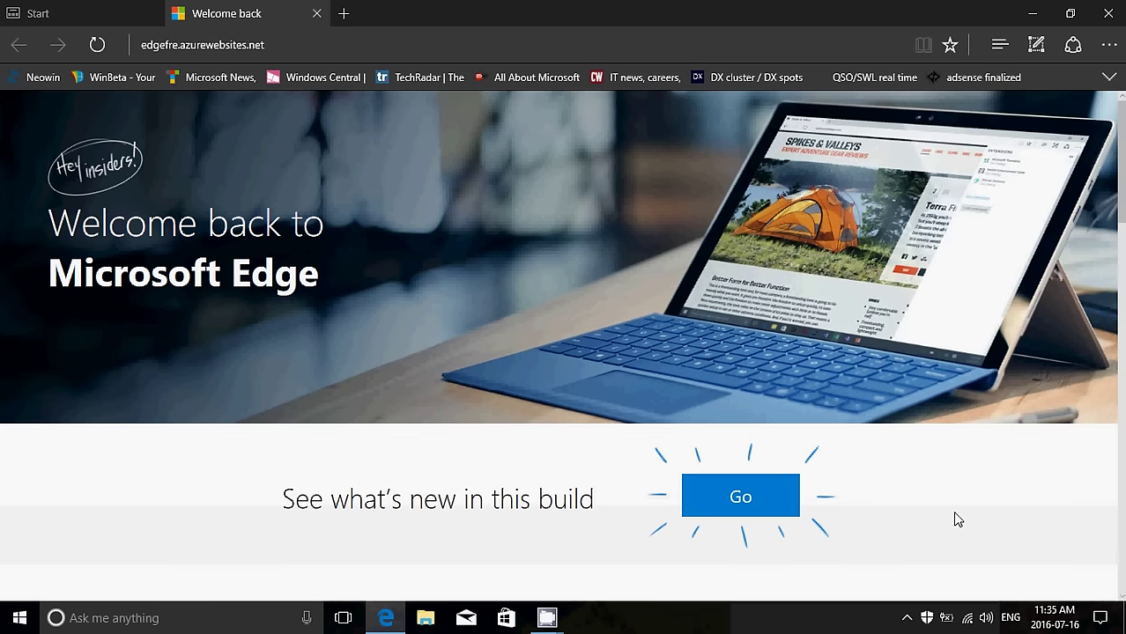
pyautogui.click(743, 503)
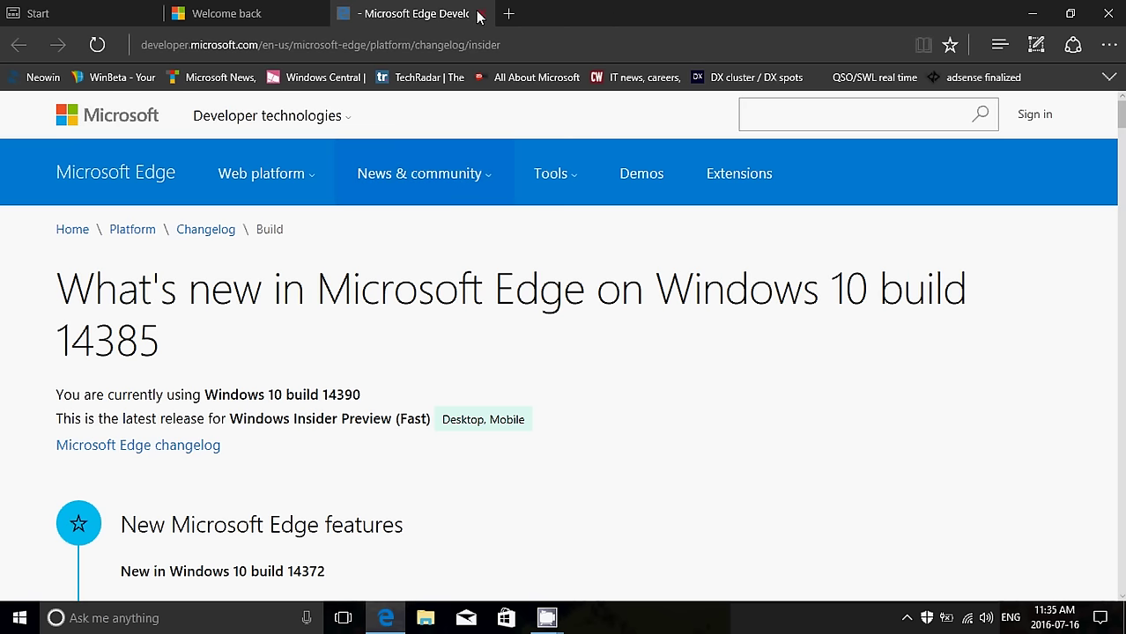
# Step: Close the changelog and Welcome back pages and open Edge Settings
pyautogui.click(482, 13)
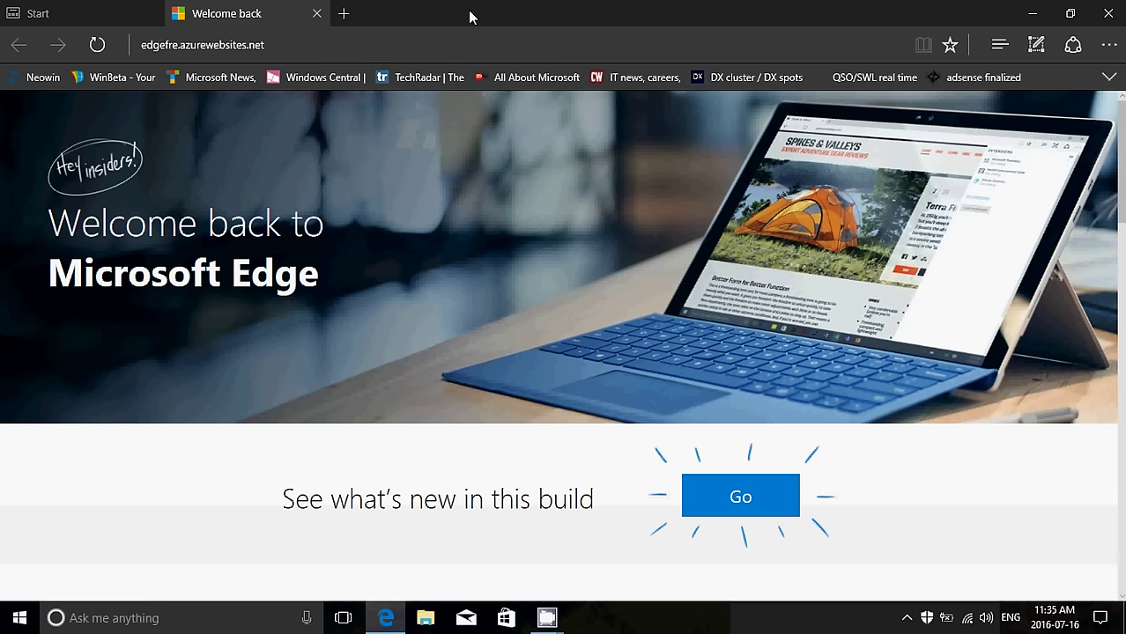
pyautogui.click(314, 15)
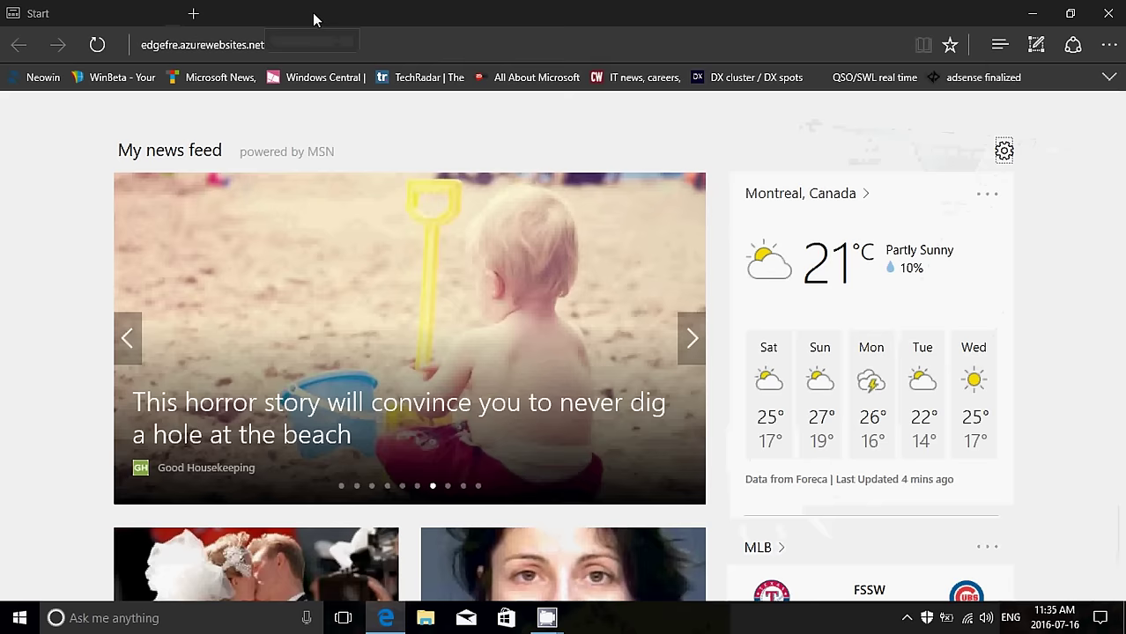
pyautogui.click(1112, 44)
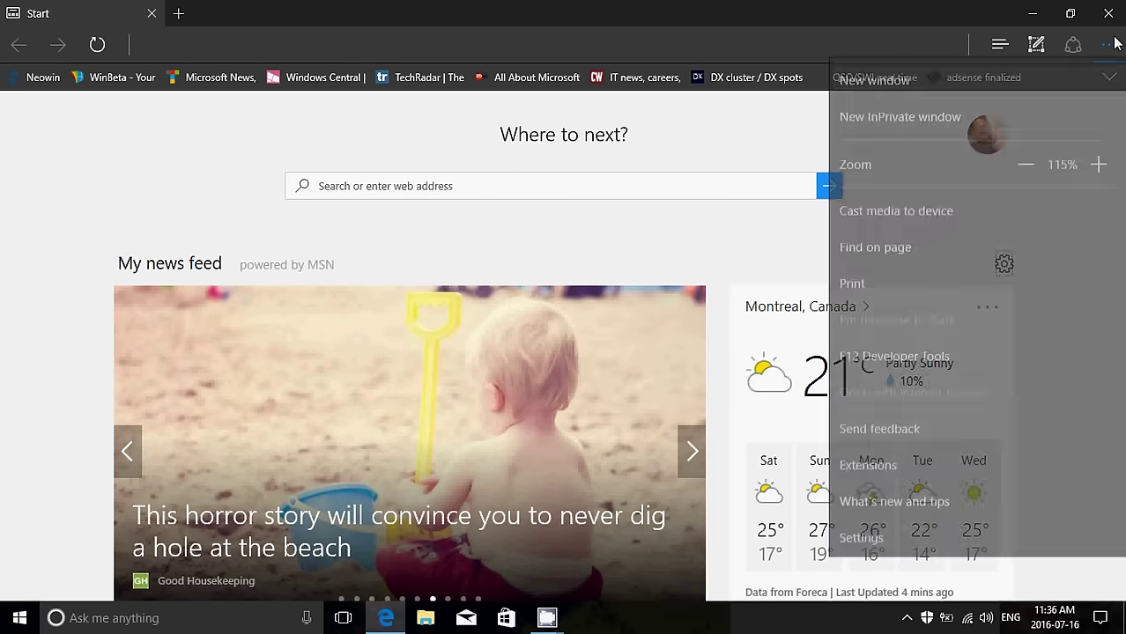
pyautogui.click(957, 544)
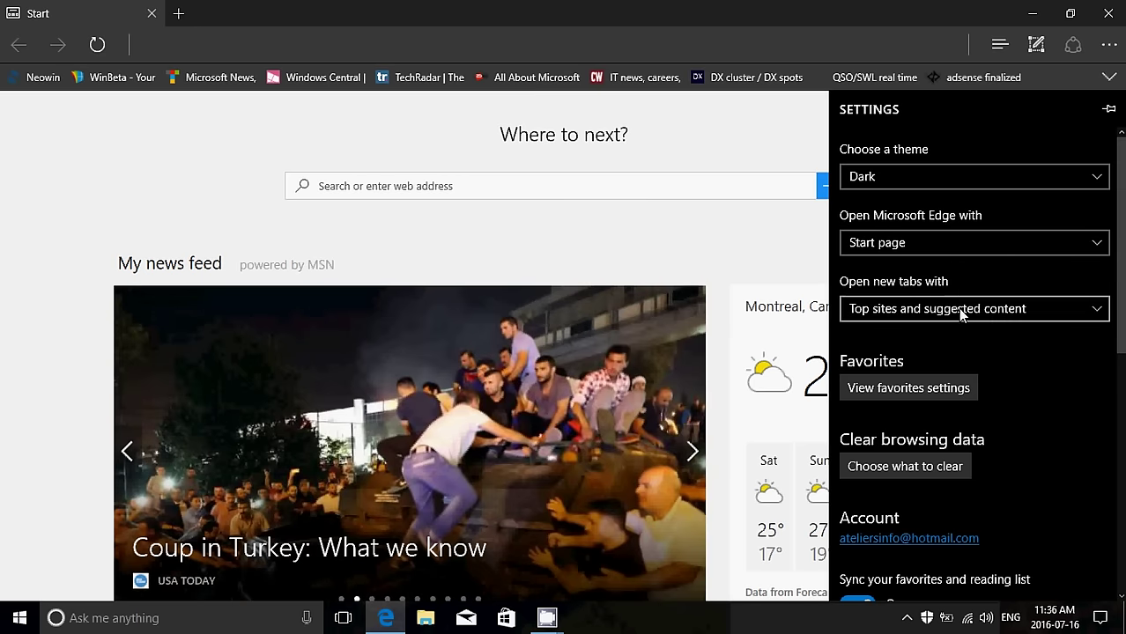
# Step: Set 'Open Microsoft Edge with' to 'A specific page or pages' and save google.ca as the startup page
pyautogui.click(975, 250)
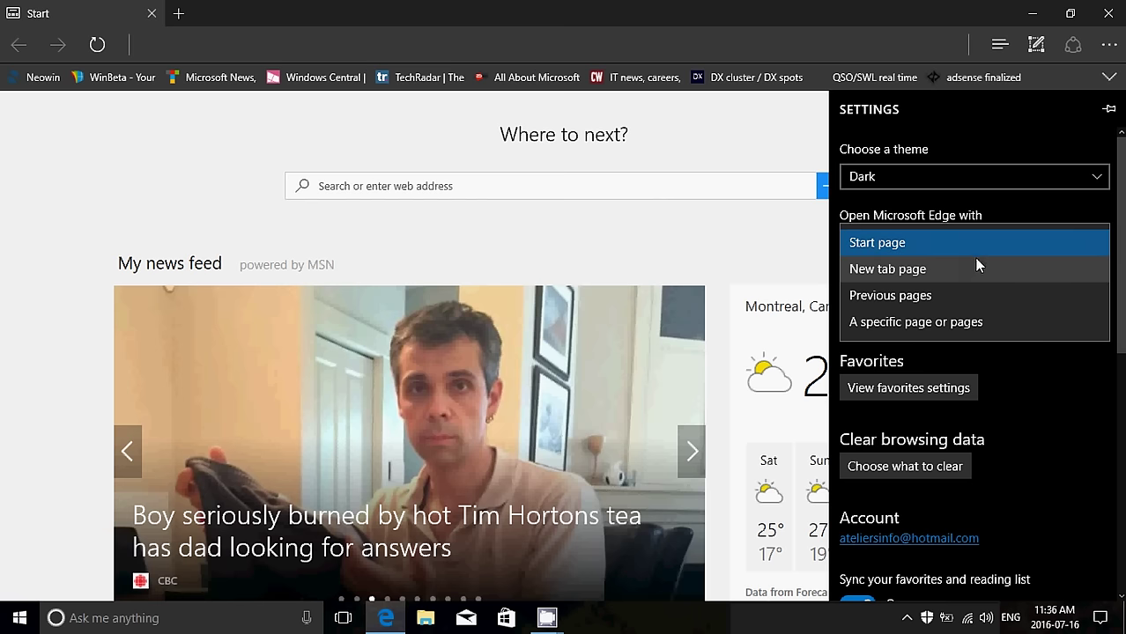
pyautogui.click(974, 264)
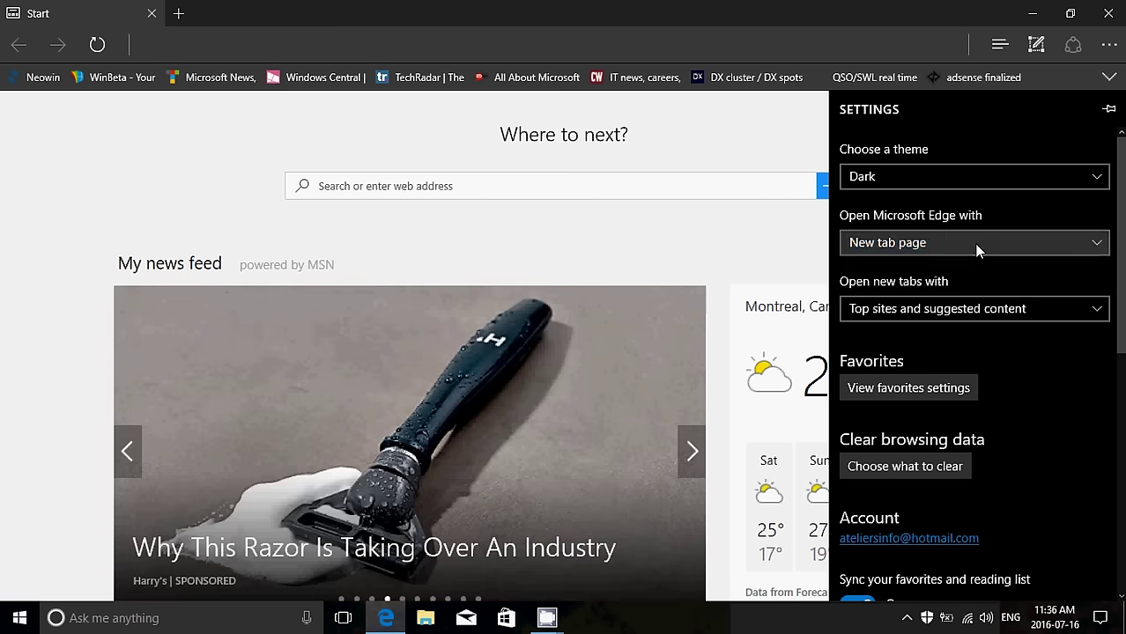
pyautogui.click(975, 245)
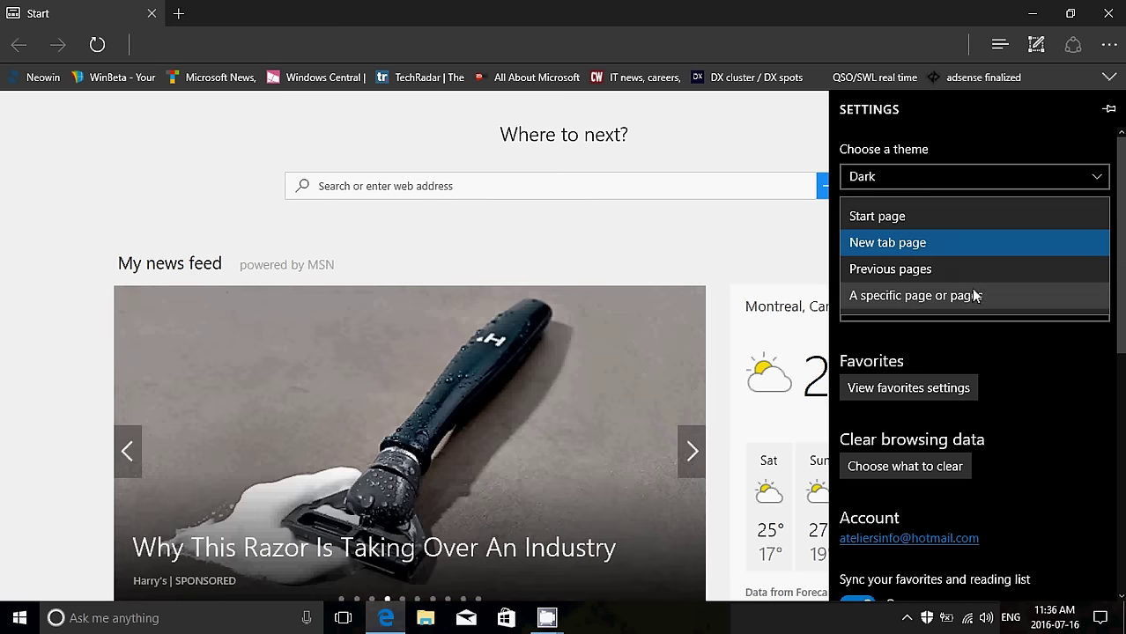
pyautogui.click(972, 291)
pyautogui.click(971, 286)
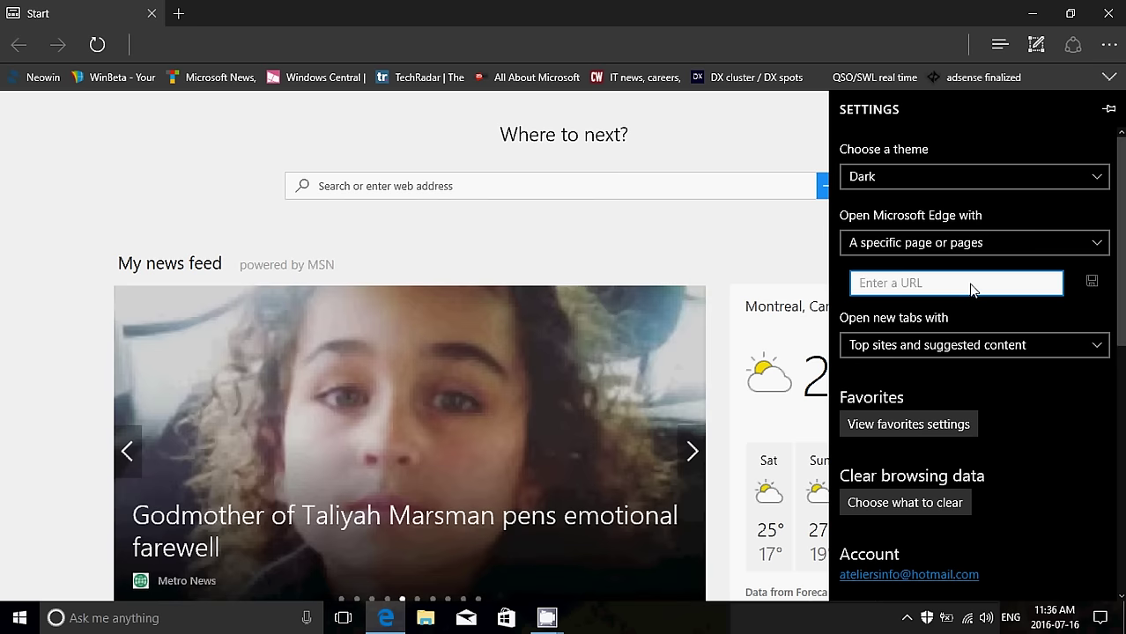
pyautogui.write('goo')
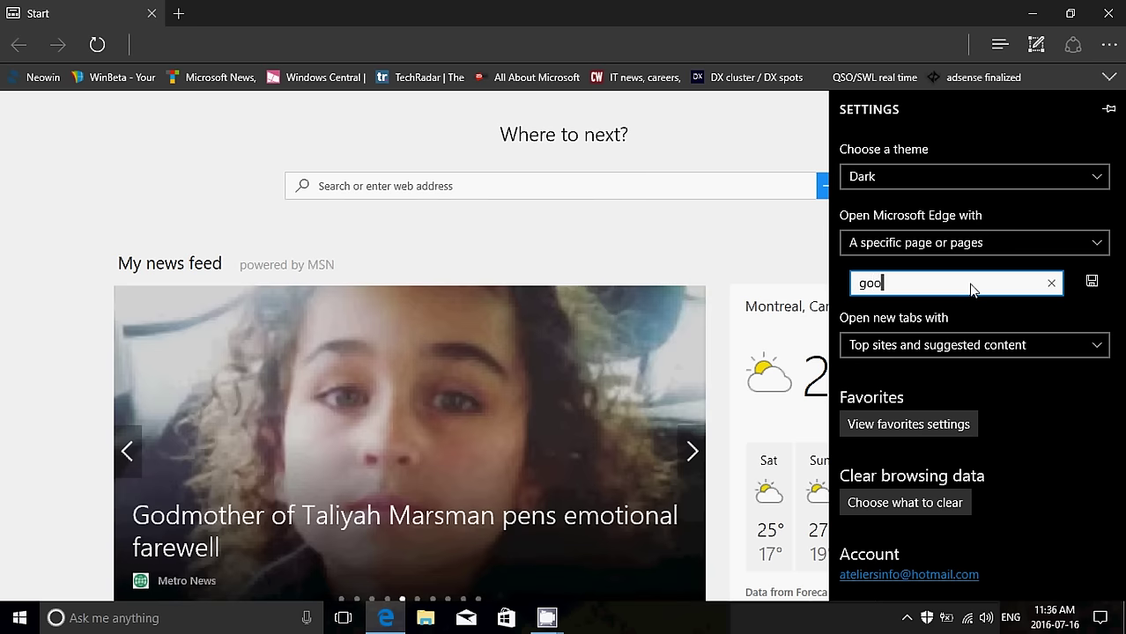
pyautogui.write('gle')
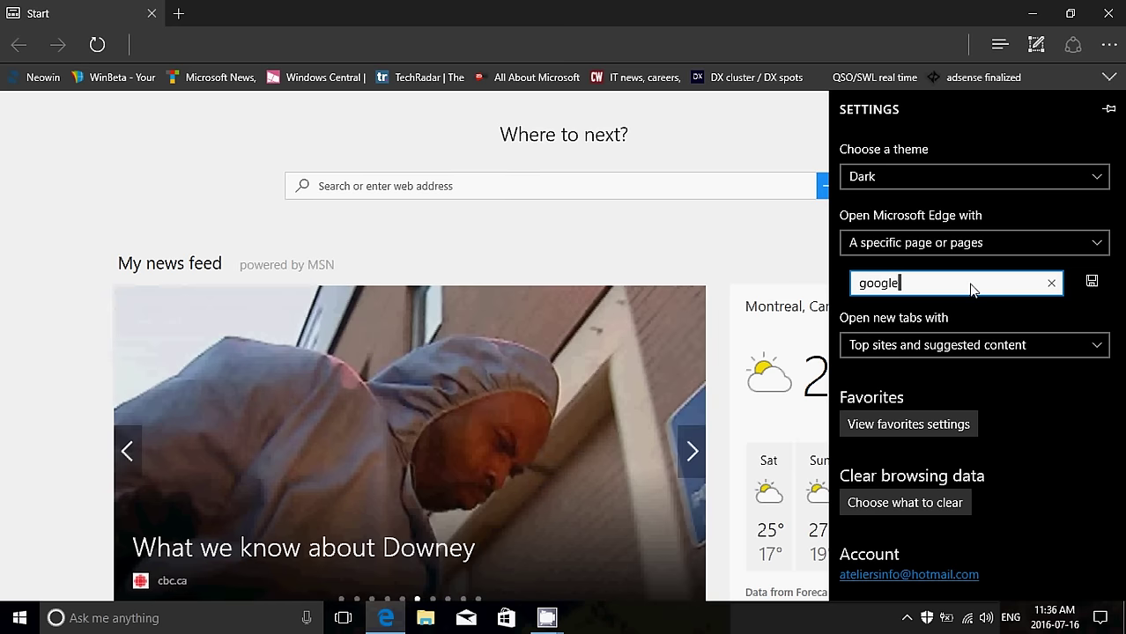
pyautogui.write('.ca')
pyautogui.press('Return')
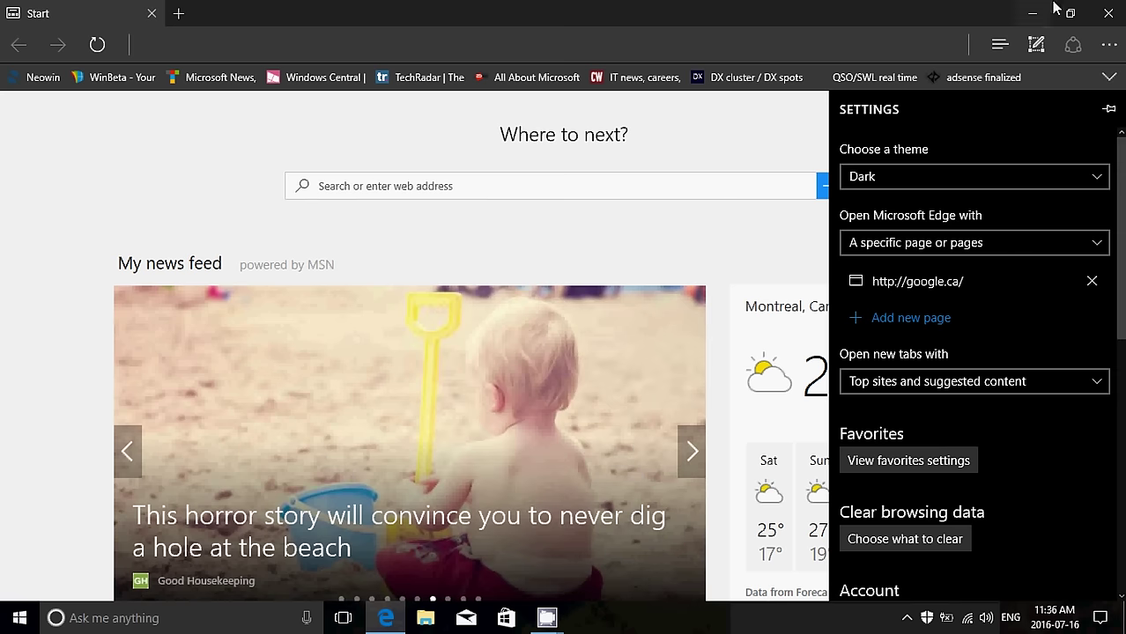
# Step: Restart Edge to confirm it opens on google.ca, and dismiss Google's homepage popup
pyautogui.click(1108, 14)
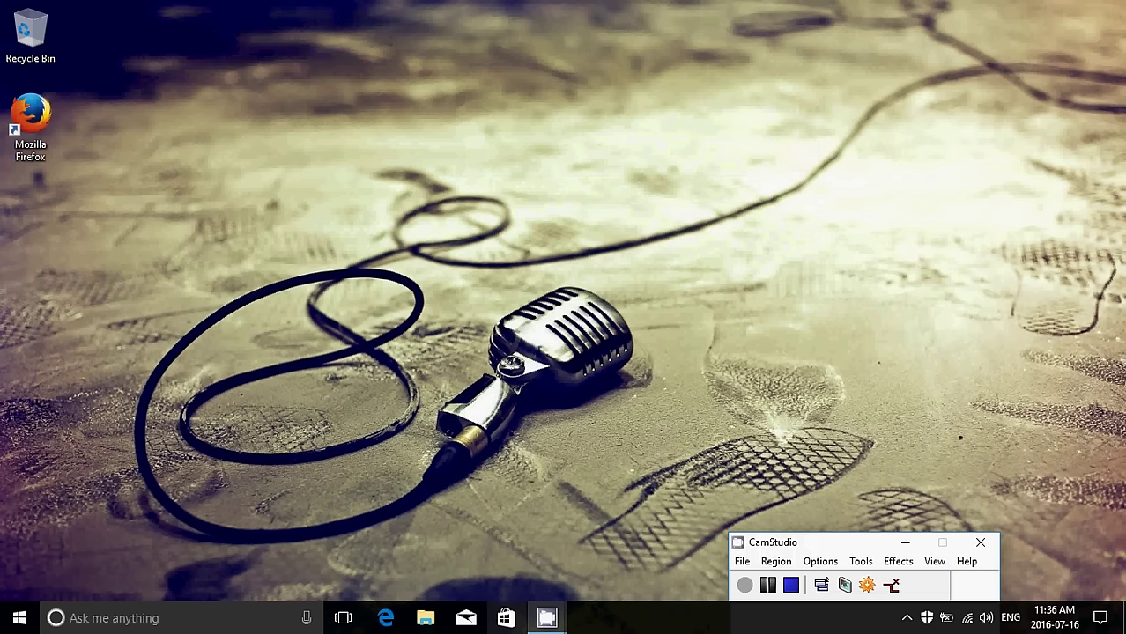
pyautogui.click(385, 619)
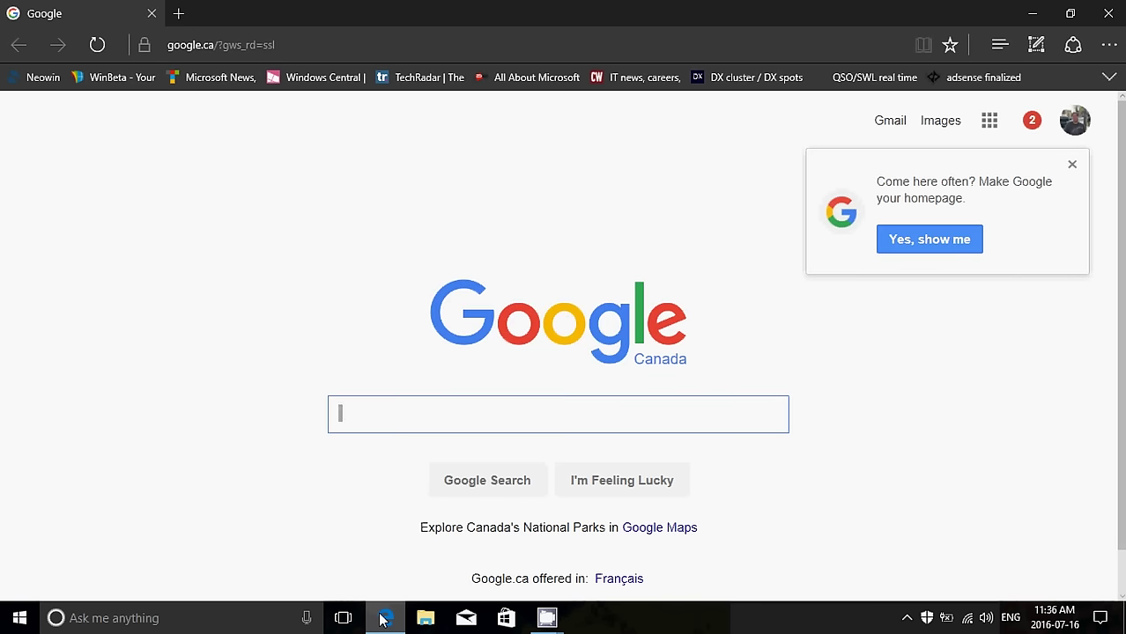
pyautogui.click(1072, 164)
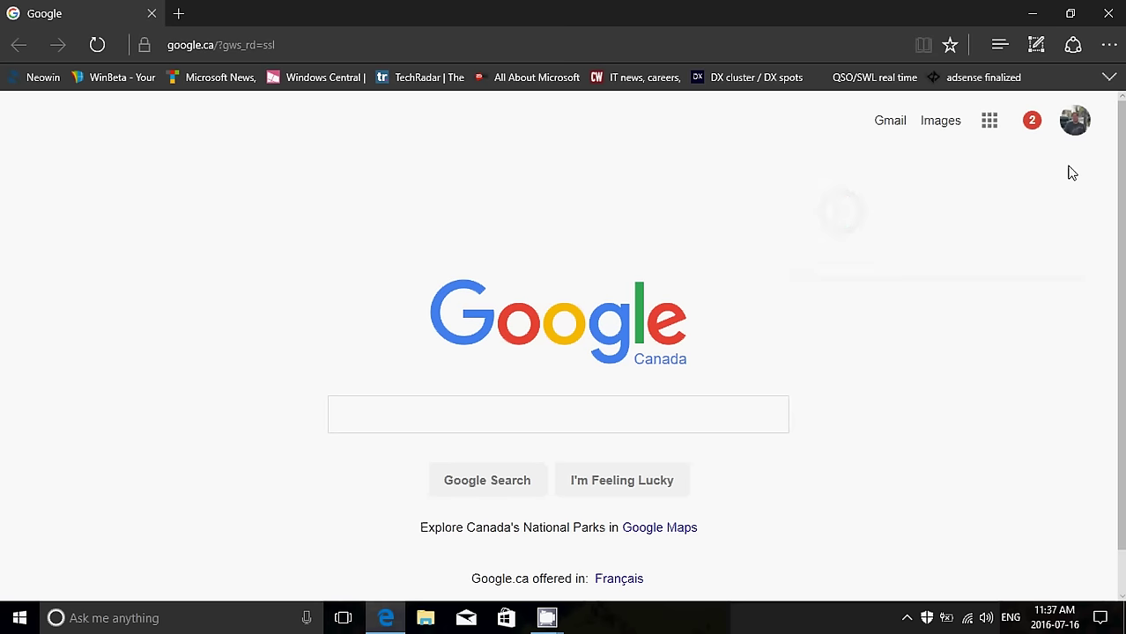
pyautogui.click(1111, 48)
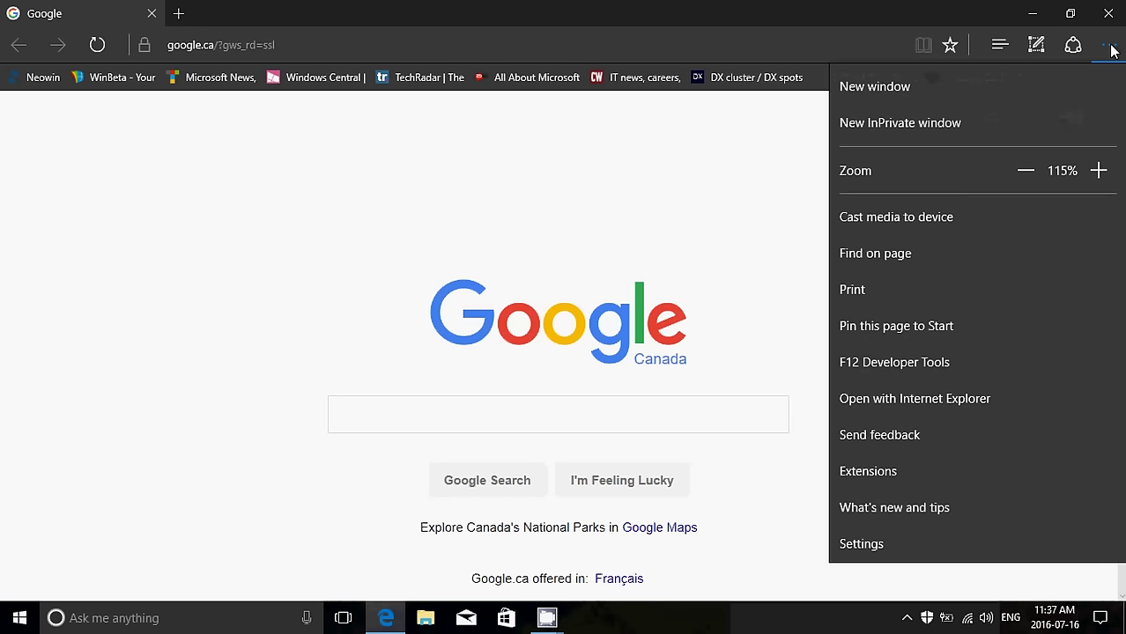
# Step: Reopen Settings, check the 'Open new tabs with' choices without changing them, and open favorites settings
pyautogui.click(1034, 546)
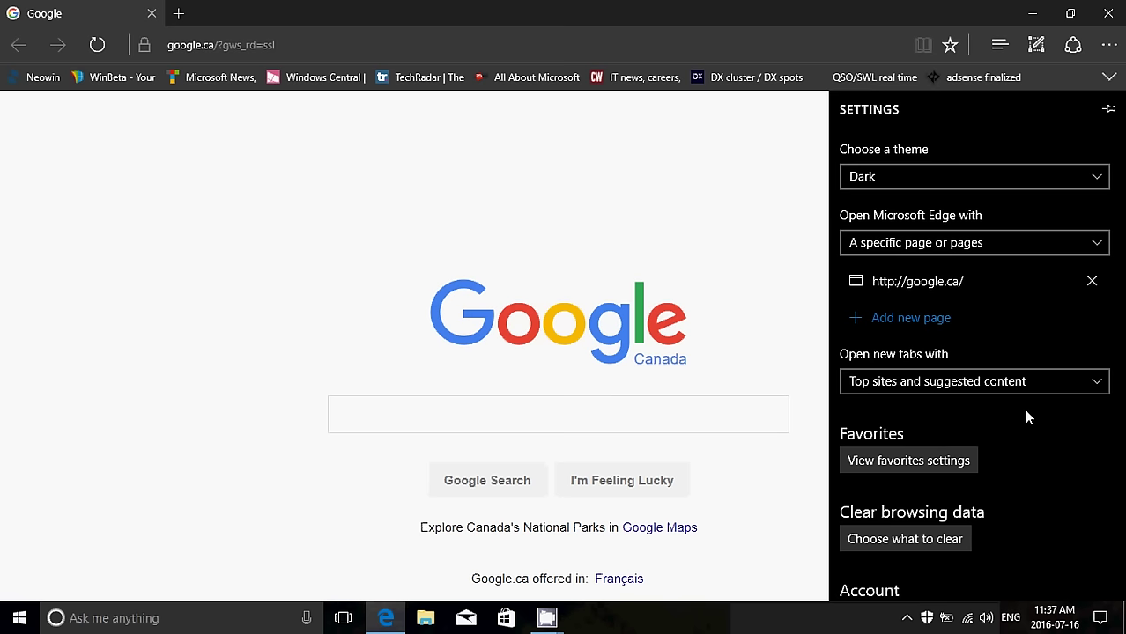
pyautogui.click(1007, 389)
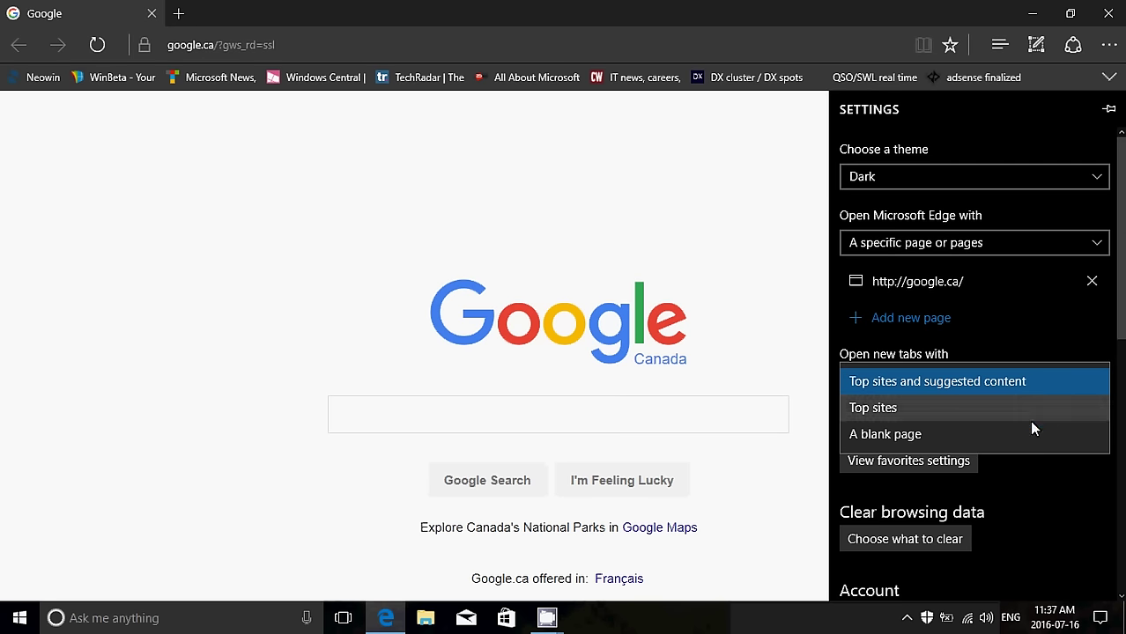
pyautogui.click(1050, 501)
pyautogui.scroll(-2, 1050, 499)
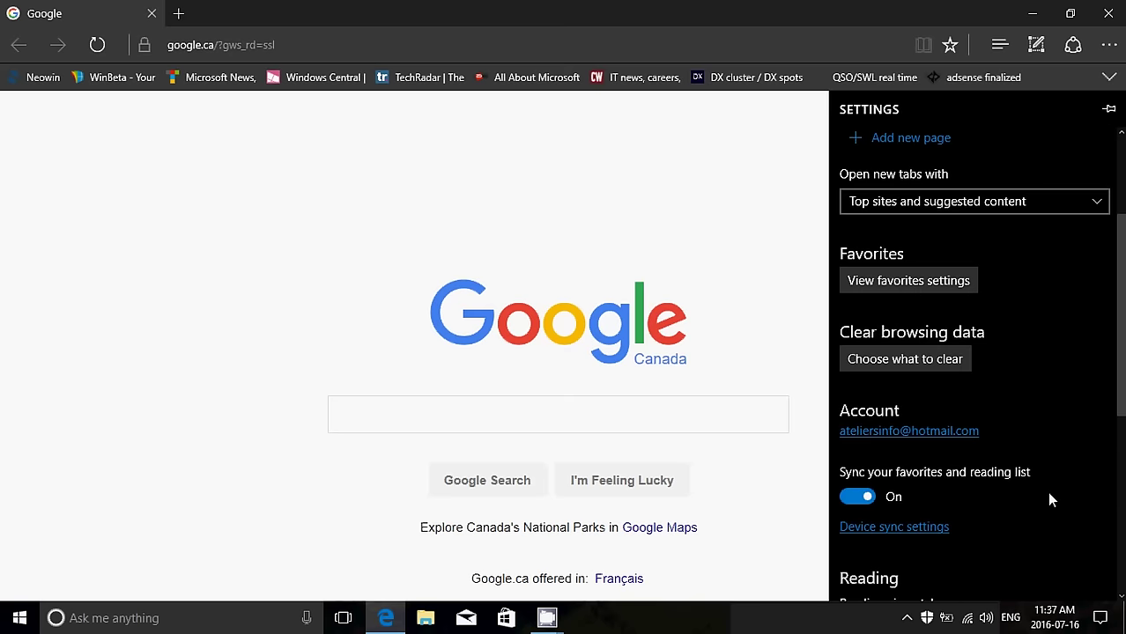
pyautogui.click(941, 281)
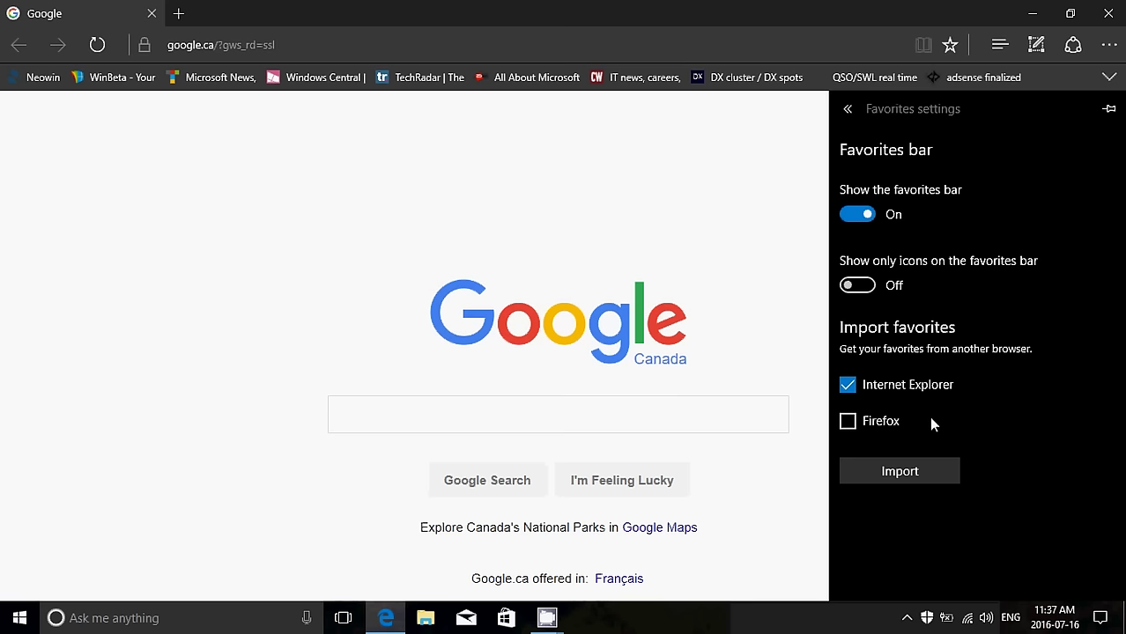
# Step: Go back to the main settings and open 'Choose what to clear' under Clear browsing data
pyautogui.click(848, 111)
pyautogui.scroll(-1, 978, 368)
pyautogui.scroll(-2, 978, 370)
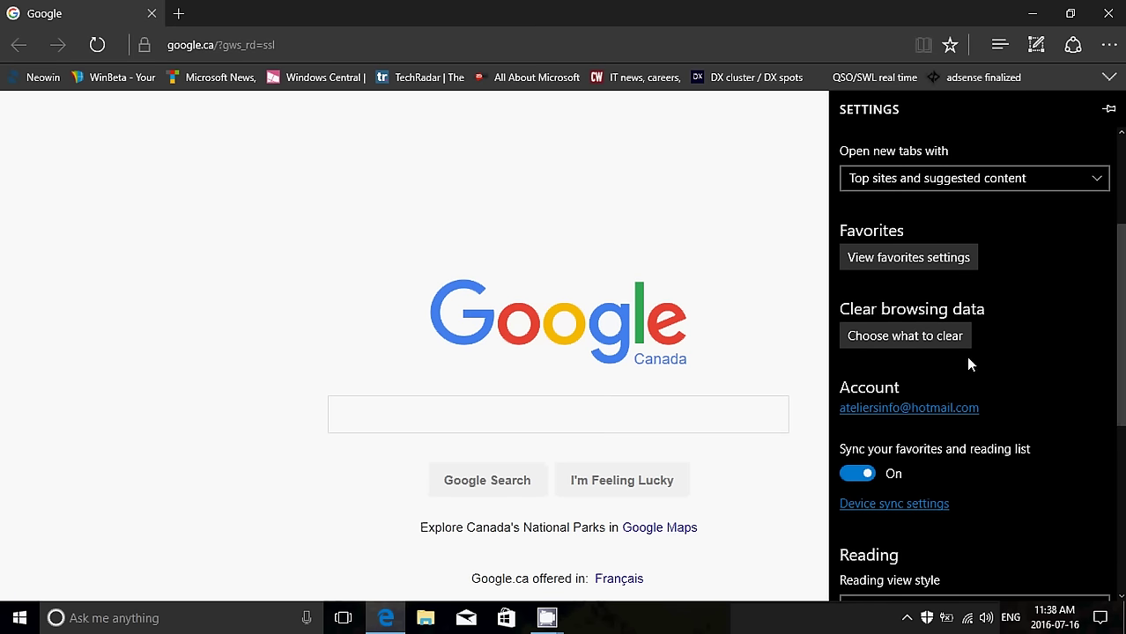
pyautogui.click(954, 342)
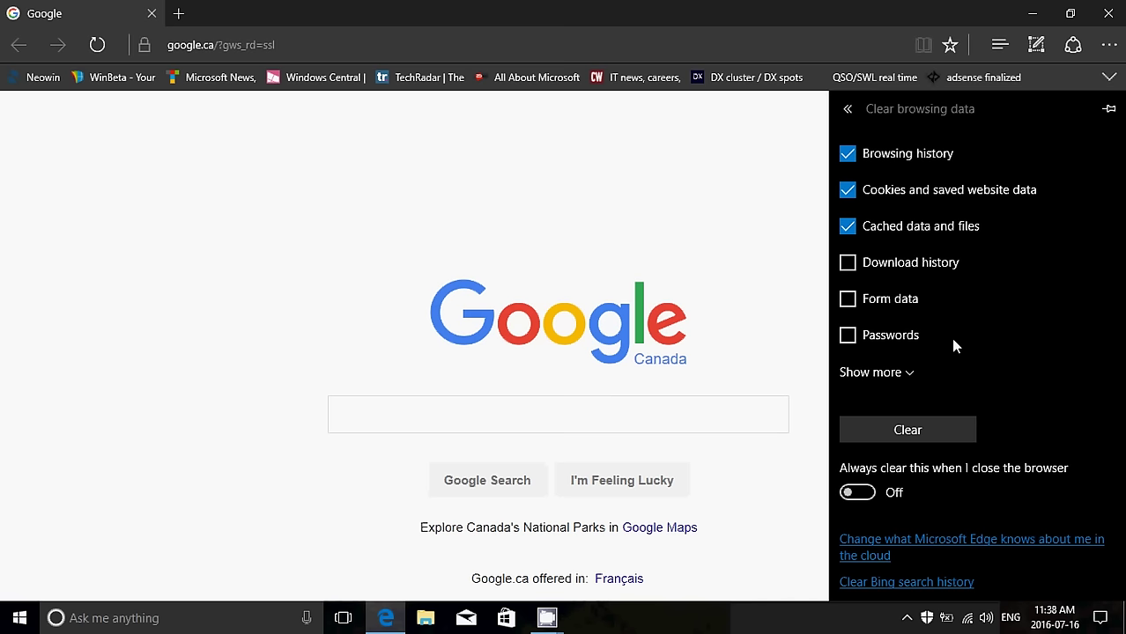
# Step: Return from Clear browsing data to the main settings and open View advanced settings
pyautogui.click(848, 110)
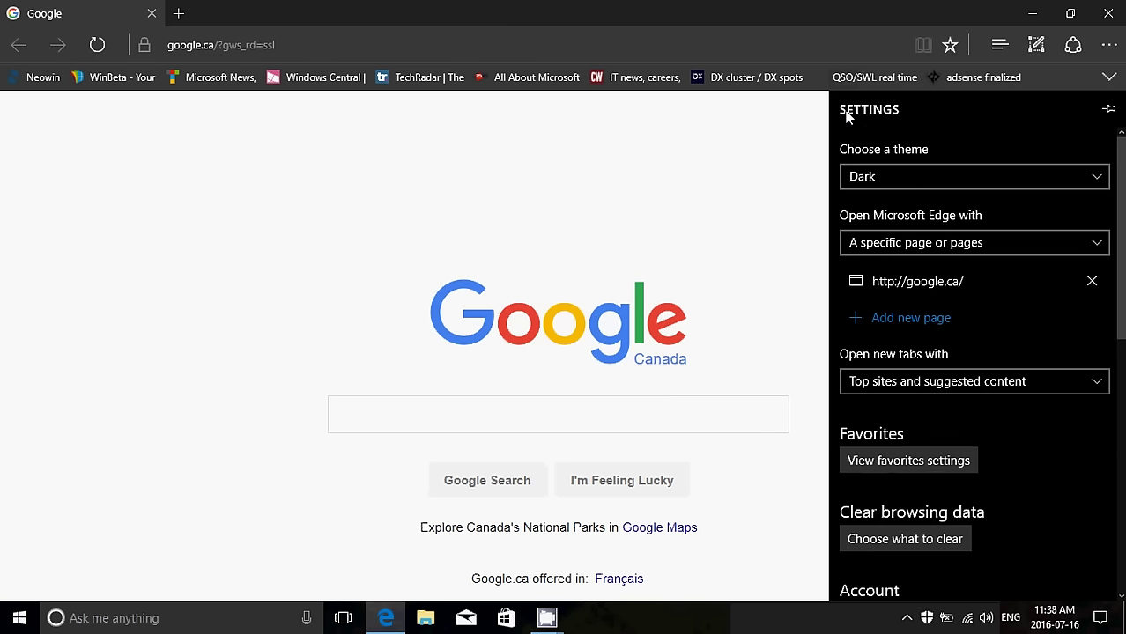
pyautogui.scroll(-3, 933, 462)
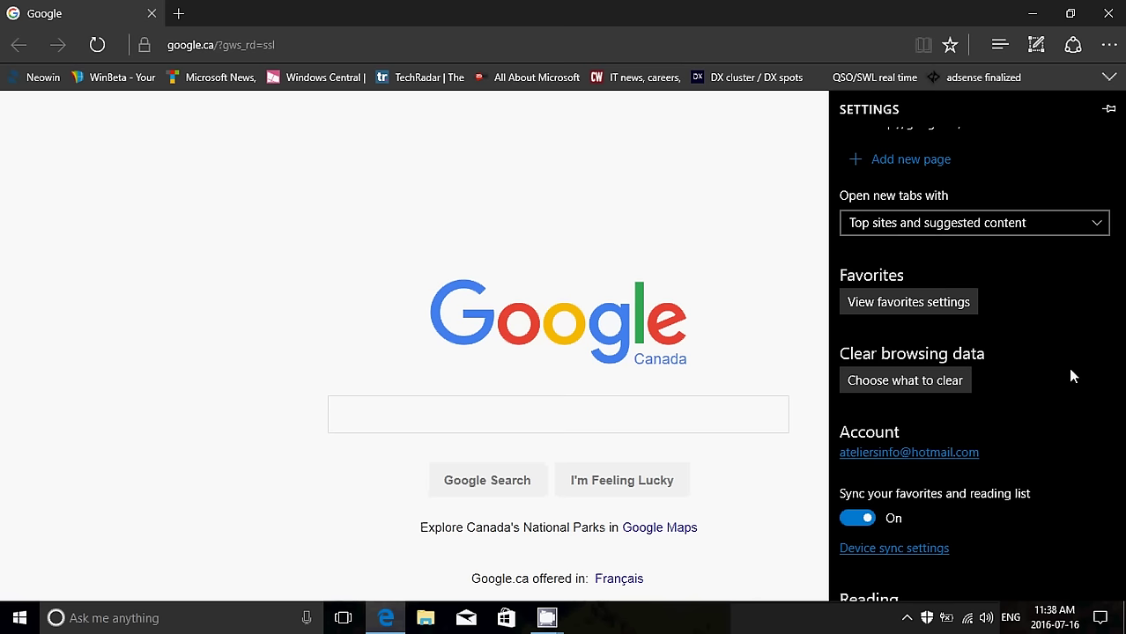
pyautogui.scroll(-4, 1072, 376)
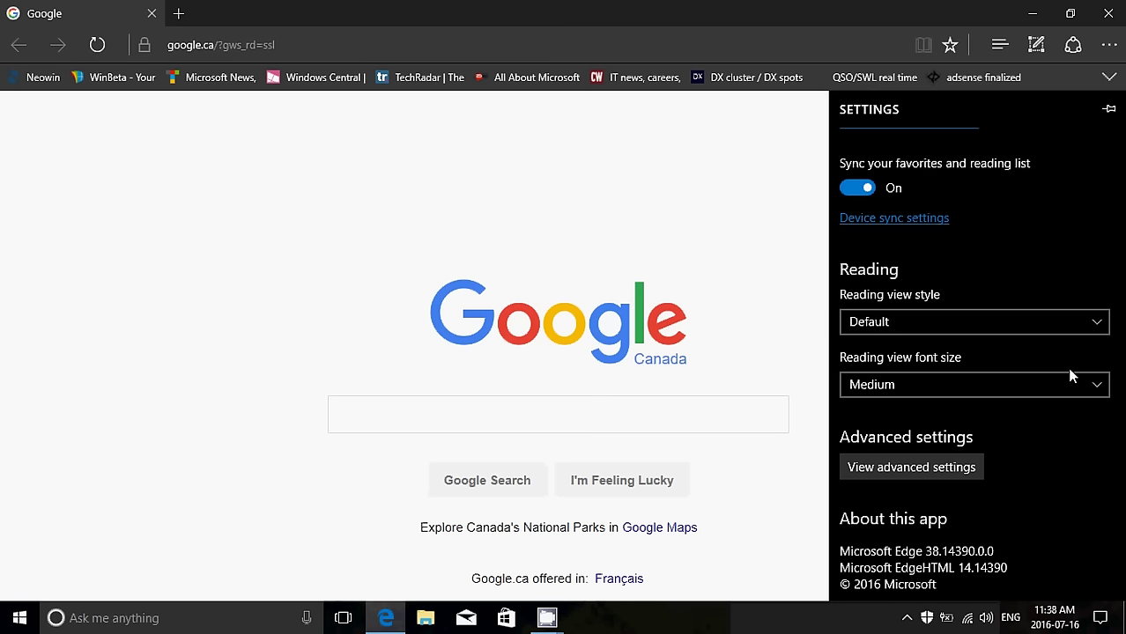
pyautogui.click(955, 474)
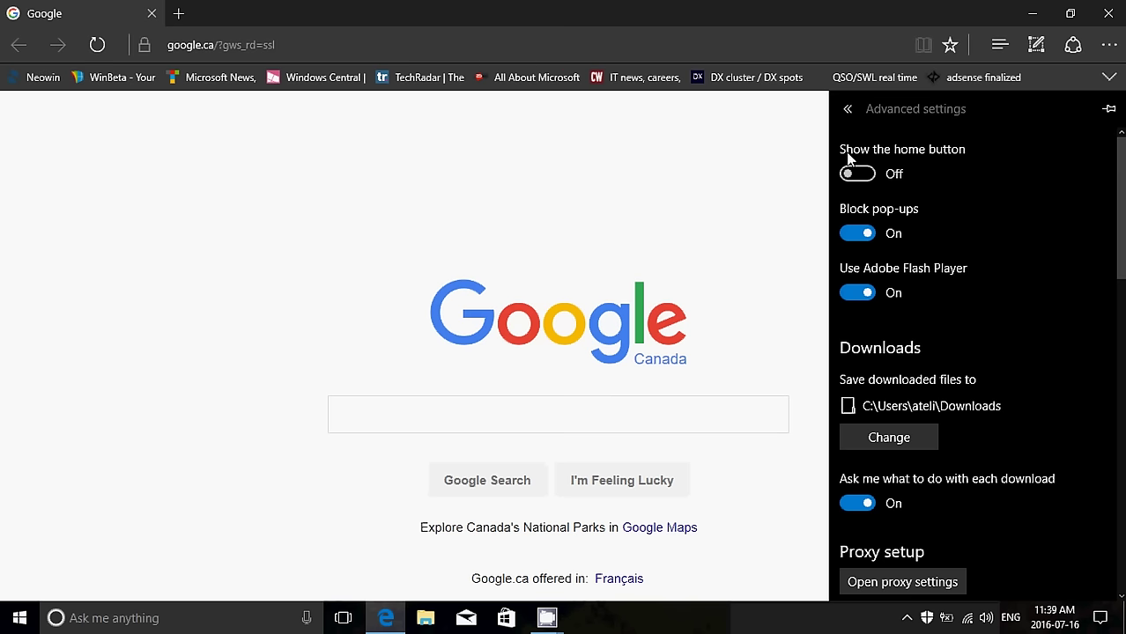
# Step: Turn on Show the home button and set it to the specific page google.ca
pyautogui.click(859, 174)
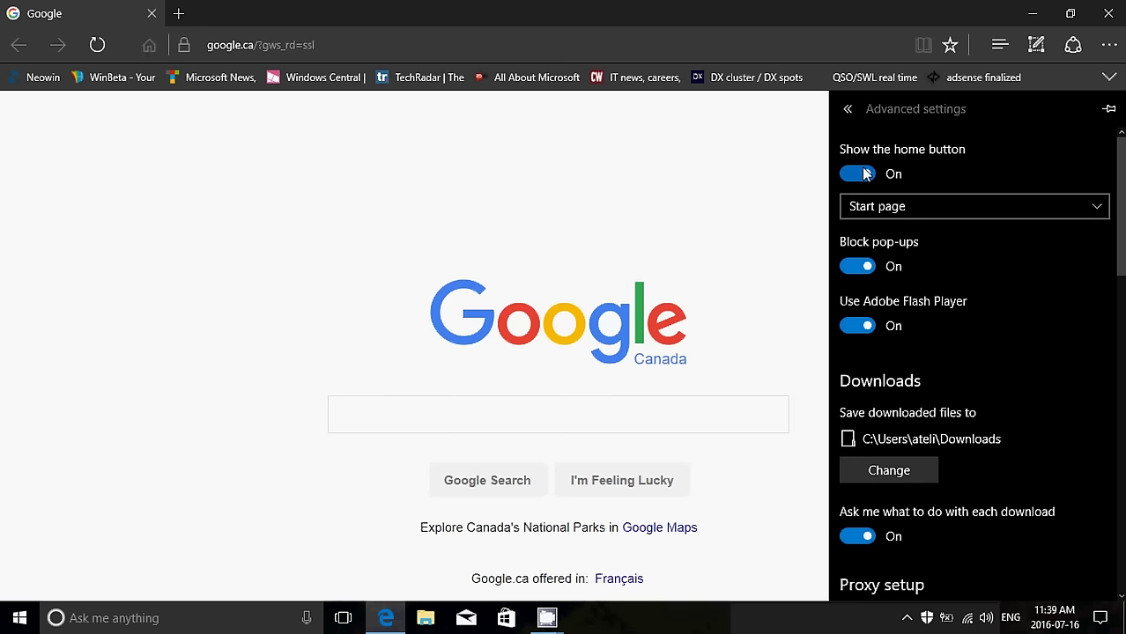
pyautogui.click(972, 214)
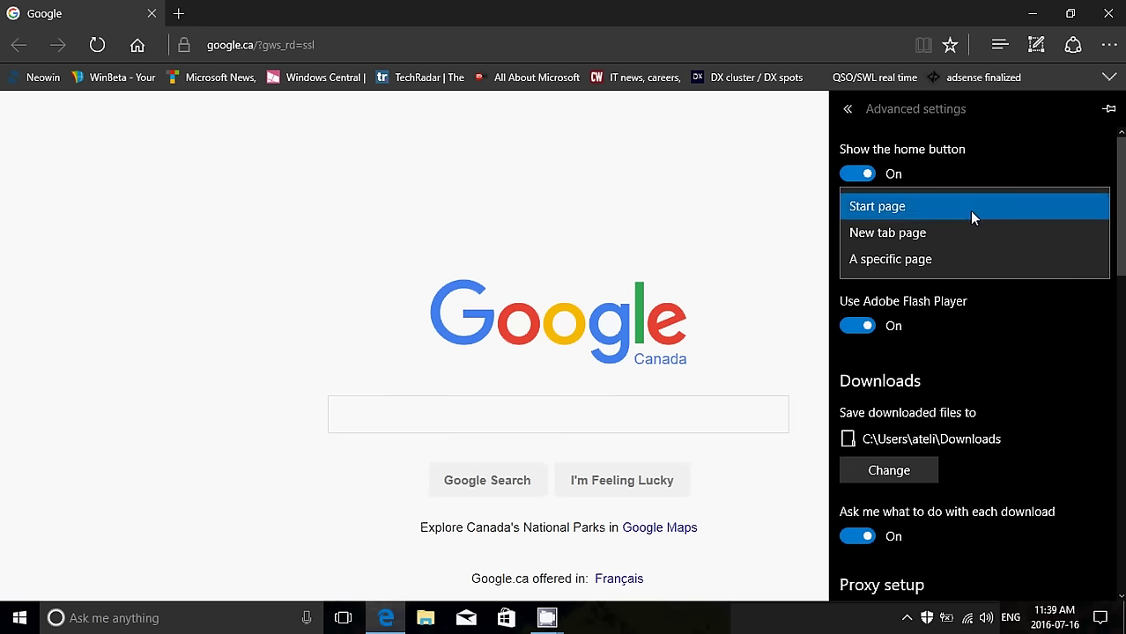
pyautogui.click(993, 259)
pyautogui.click(976, 253)
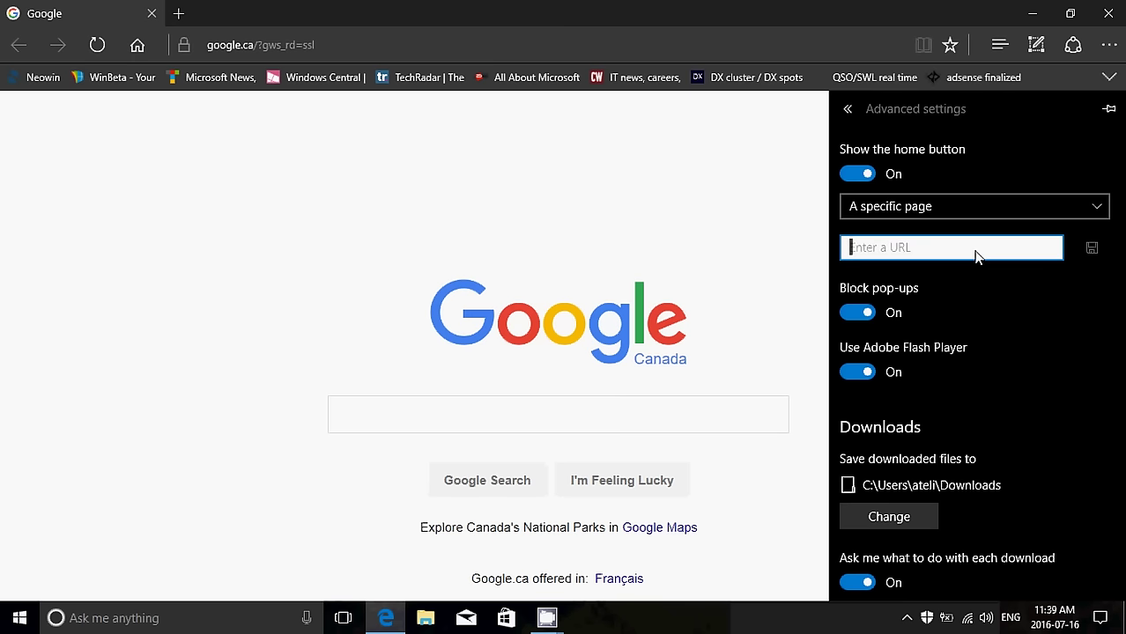
pyautogui.write('google')
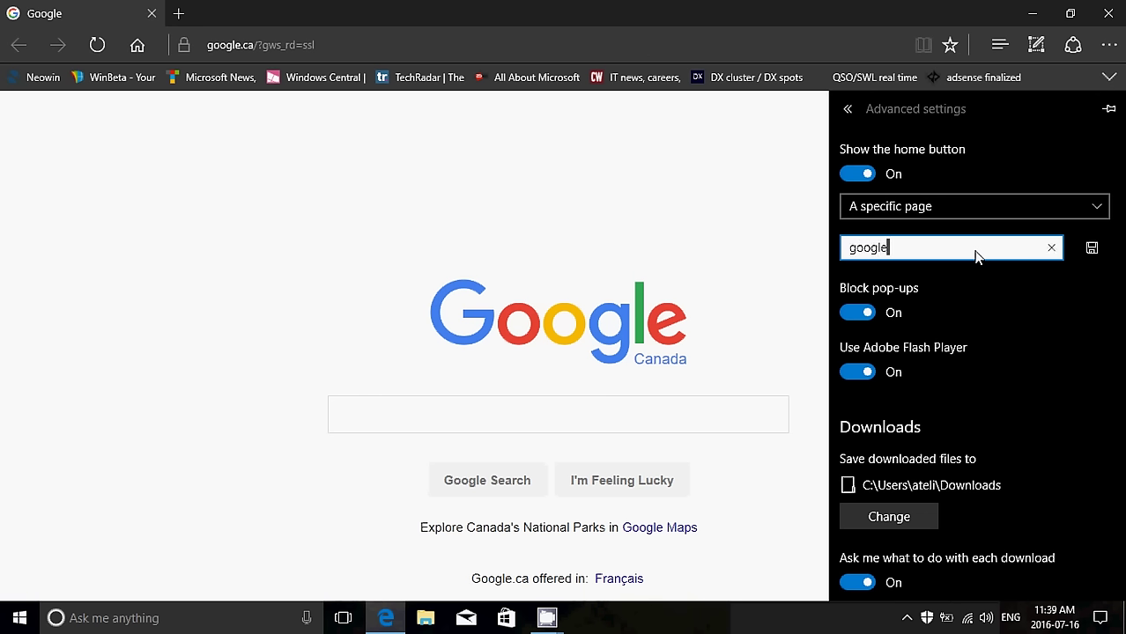
pyautogui.write('.ca')
pyautogui.press('Return')
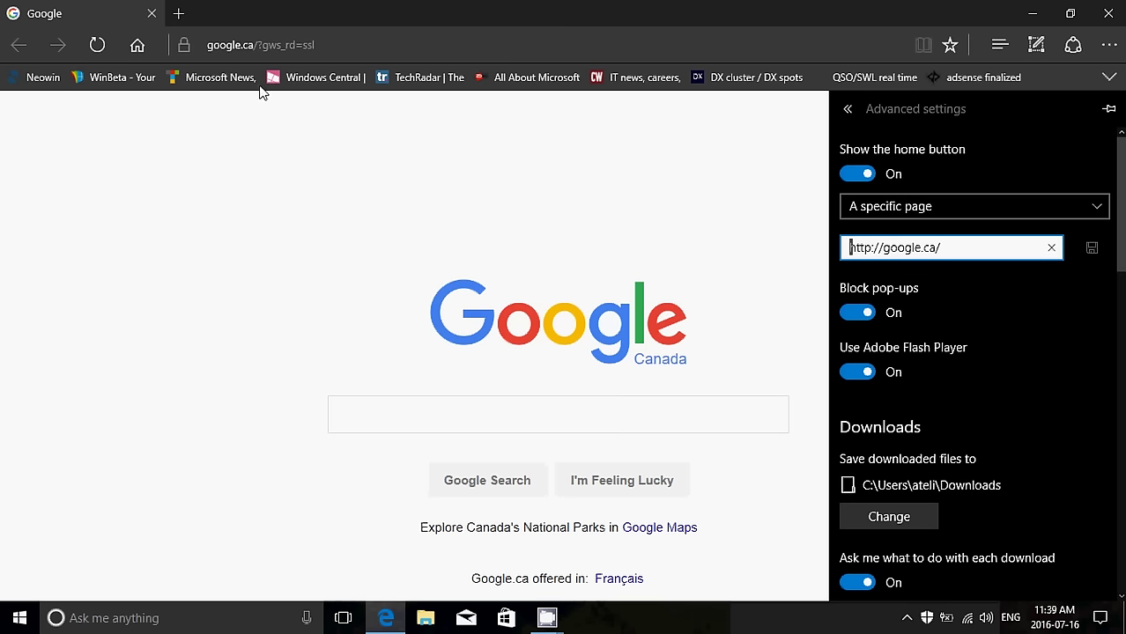
pyautogui.click(1058, 372)
# Step: Scroll Advanced settings down and open Change search engine for the address bar
pyautogui.scroll(-1, 1058, 372)
pyautogui.scroll(-1, 1062, 381)
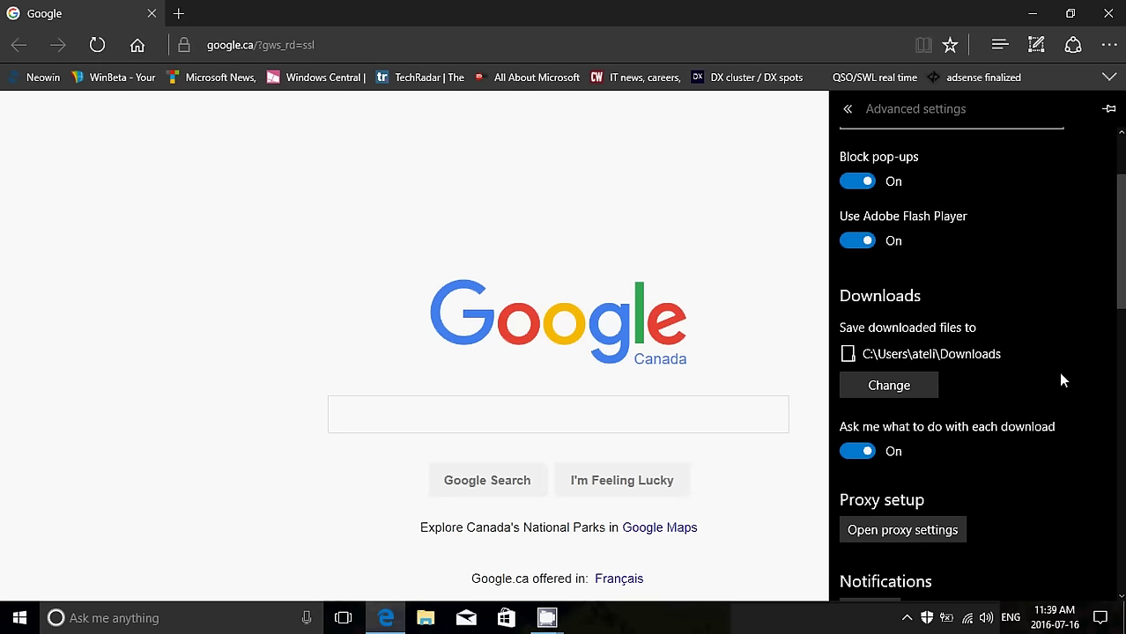
pyautogui.scroll(-2, 1062, 381)
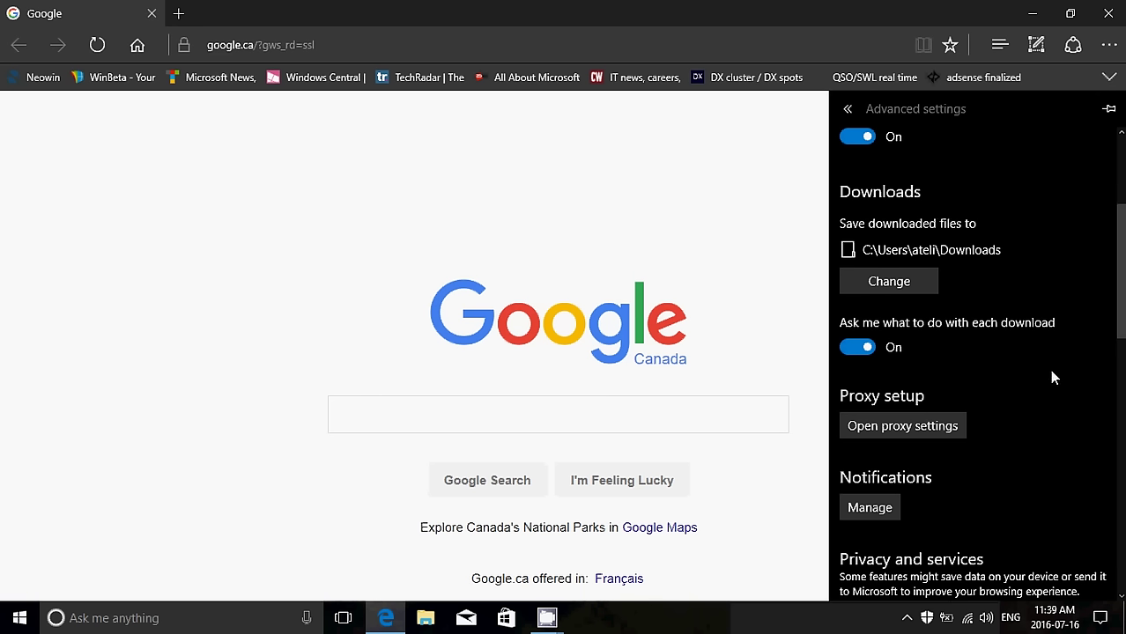
pyautogui.scroll(-2, 1053, 377)
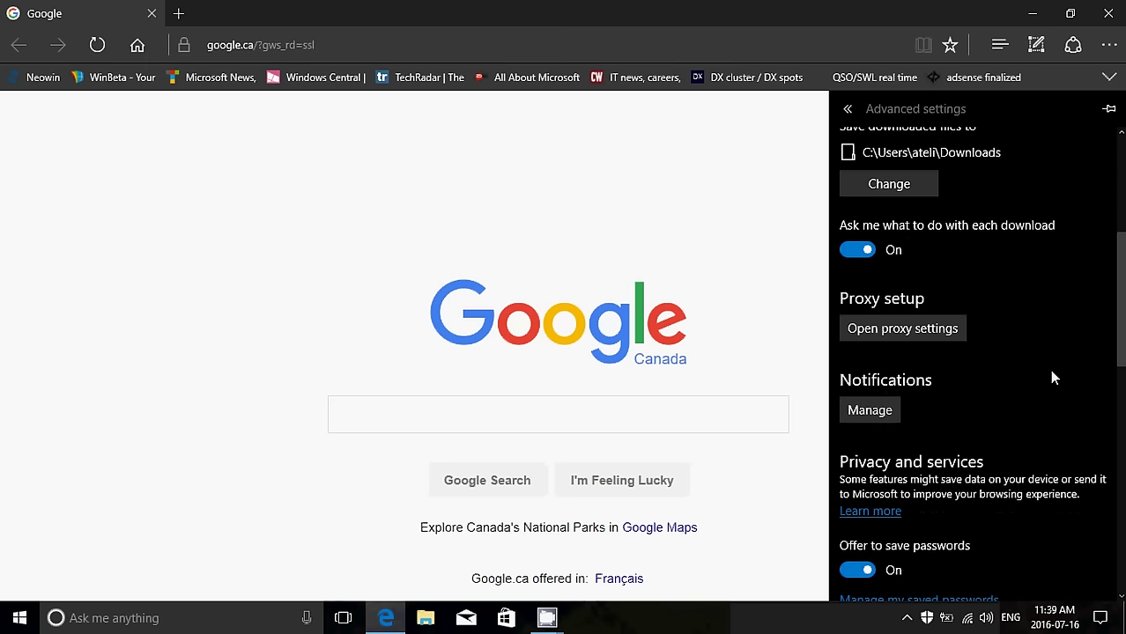
pyautogui.scroll(-2, 1052, 377)
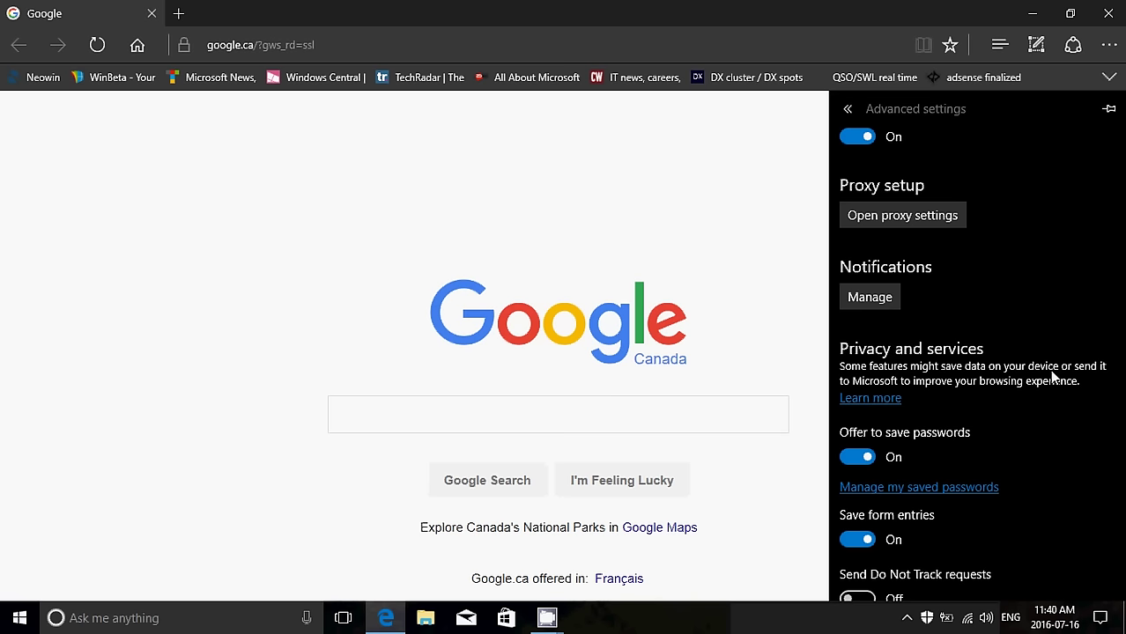
pyautogui.scroll(-3, 1054, 377)
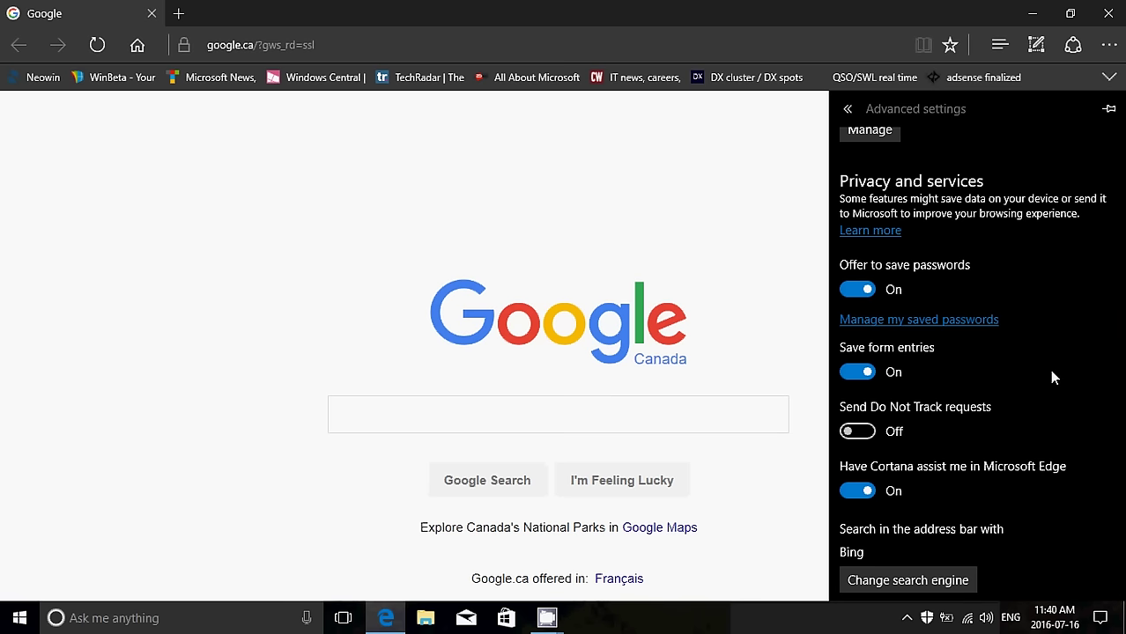
pyautogui.scroll(-3, 1051, 371)
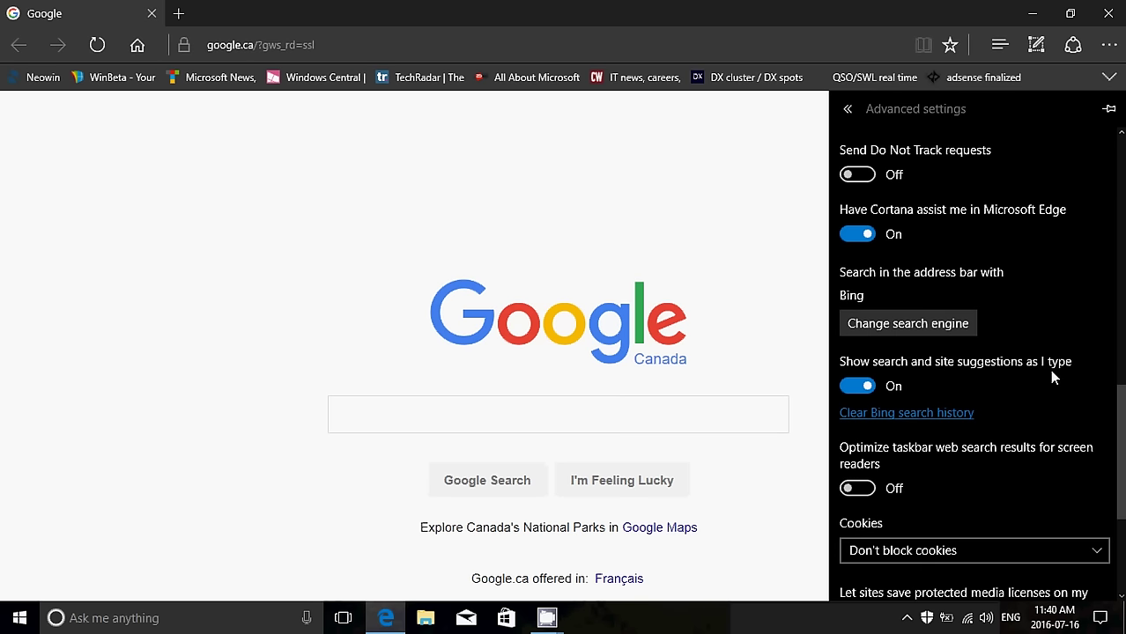
pyautogui.click(925, 325)
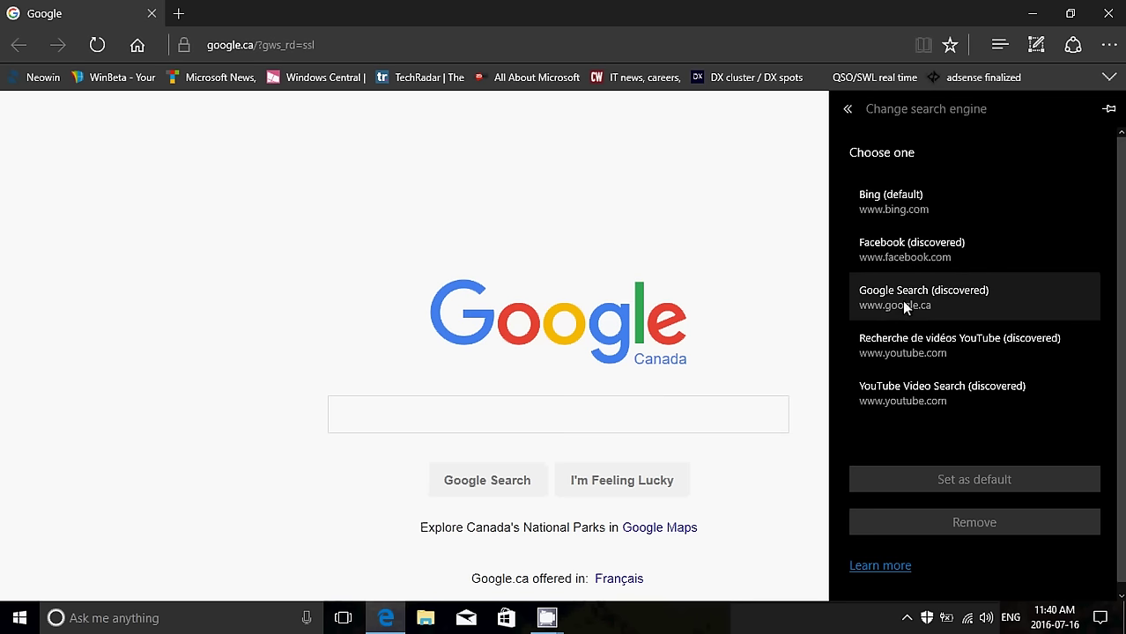
# Step: Set Google Search (discovered) as the default search engine, close settings, and focus the address bar
pyautogui.click(902, 299)
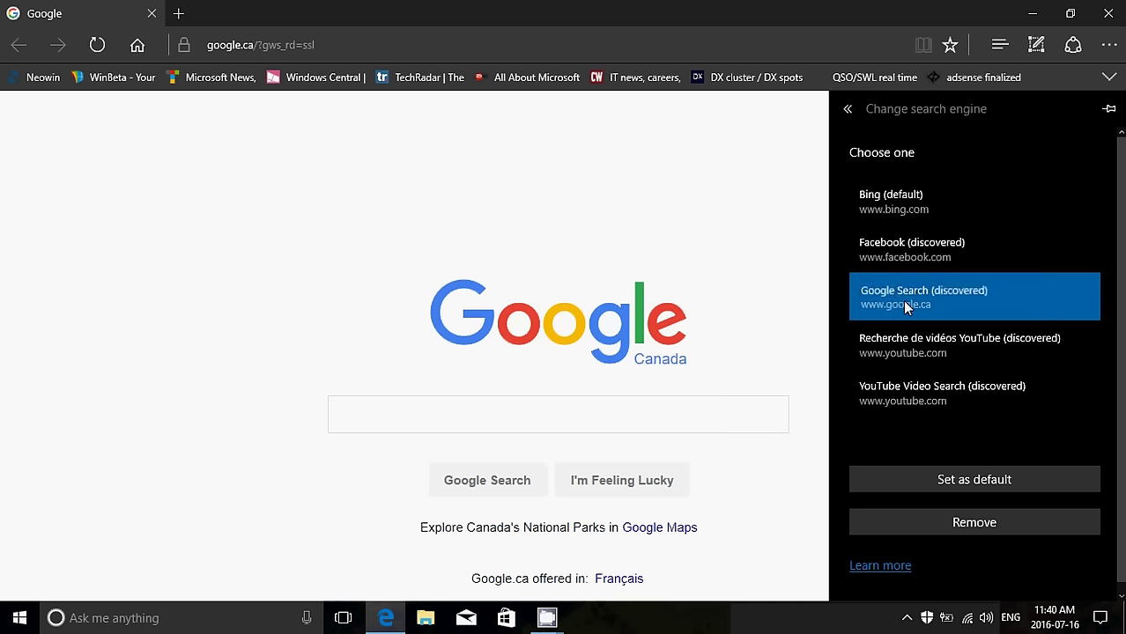
pyautogui.click(975, 477)
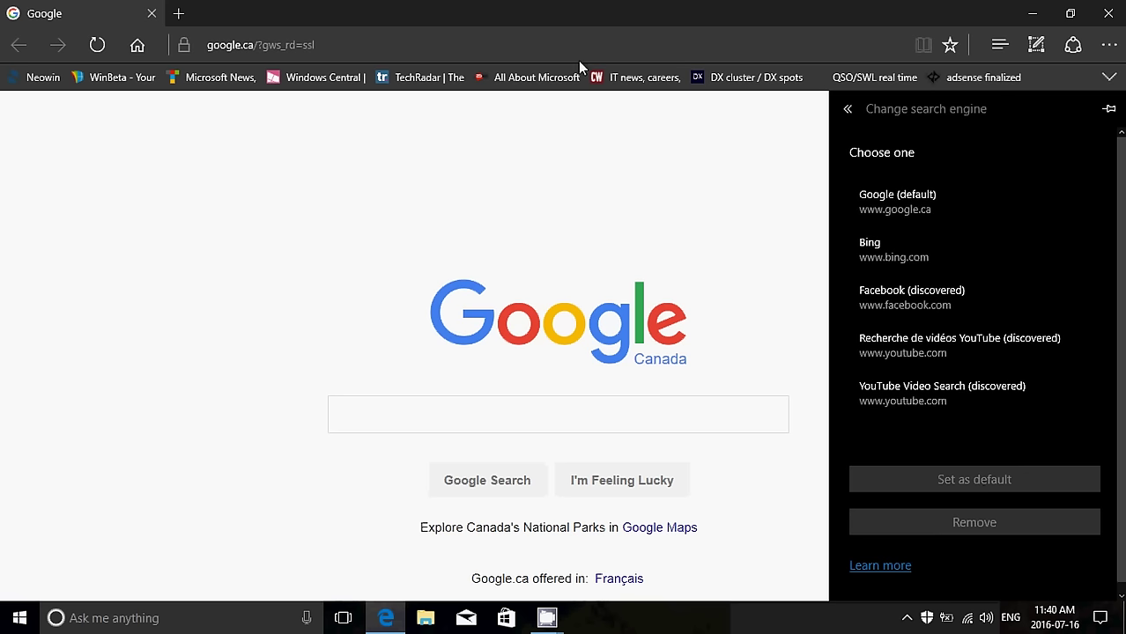
pyautogui.click(475, 51)
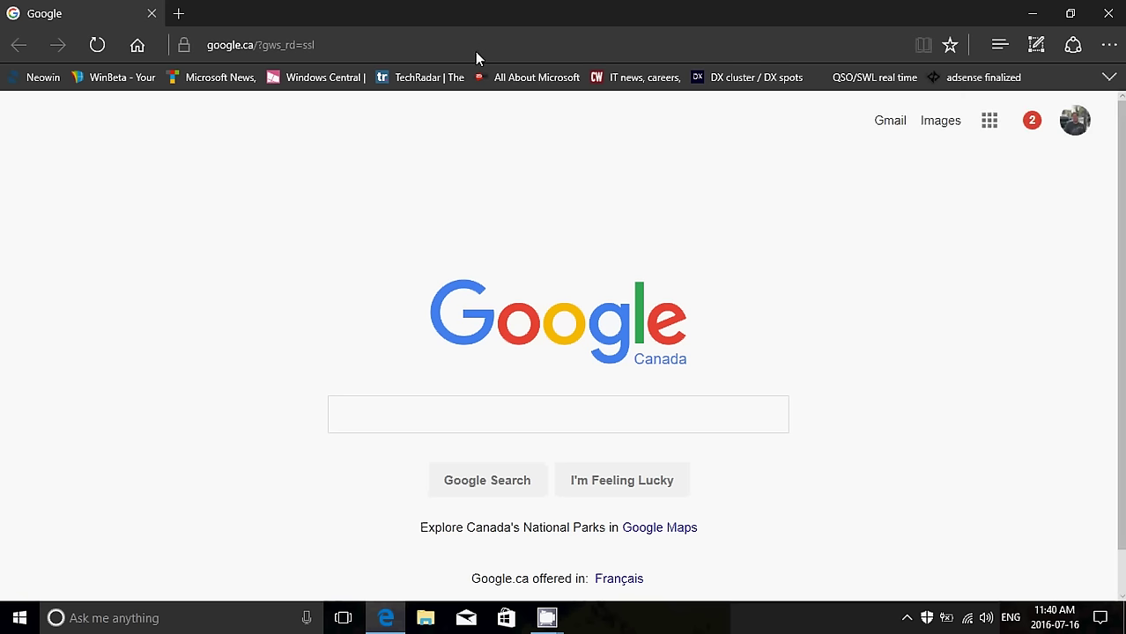
pyautogui.click(474, 51)
# Step: Search for 'flowers' from the address bar so Google's results load at google.ca
pyautogui.write('fl')
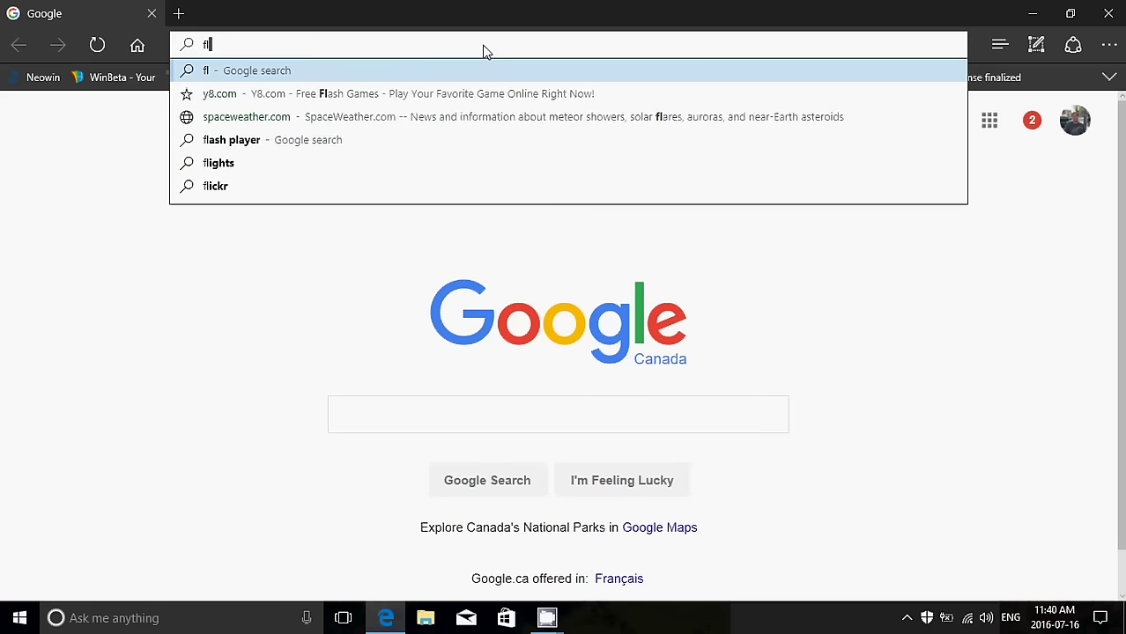
pyautogui.write('owers')
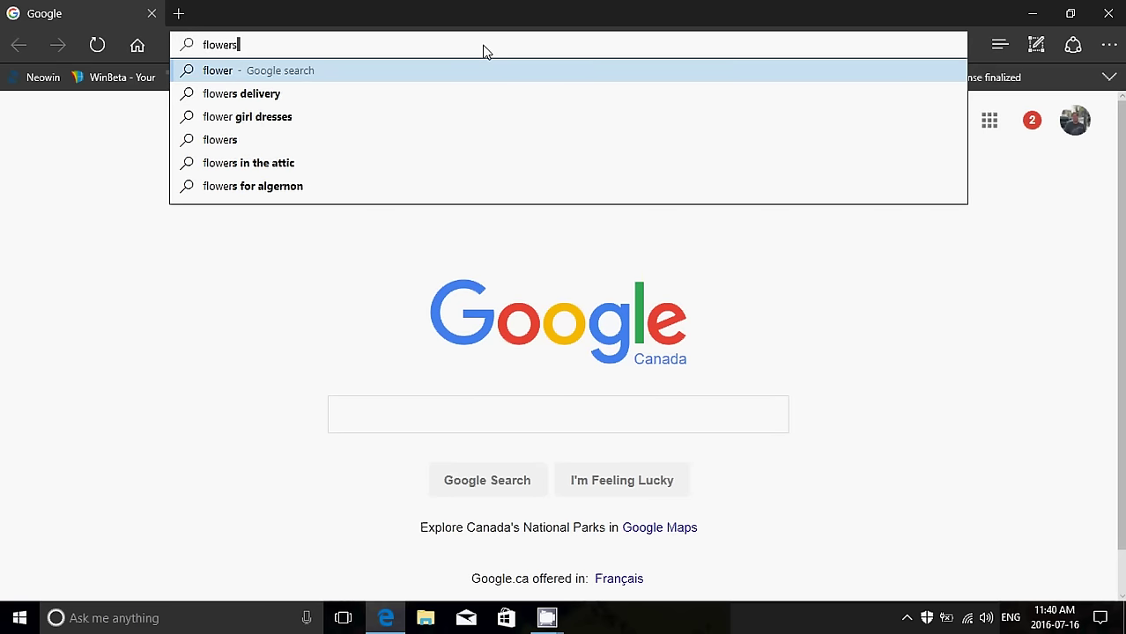
pyautogui.press('Return')
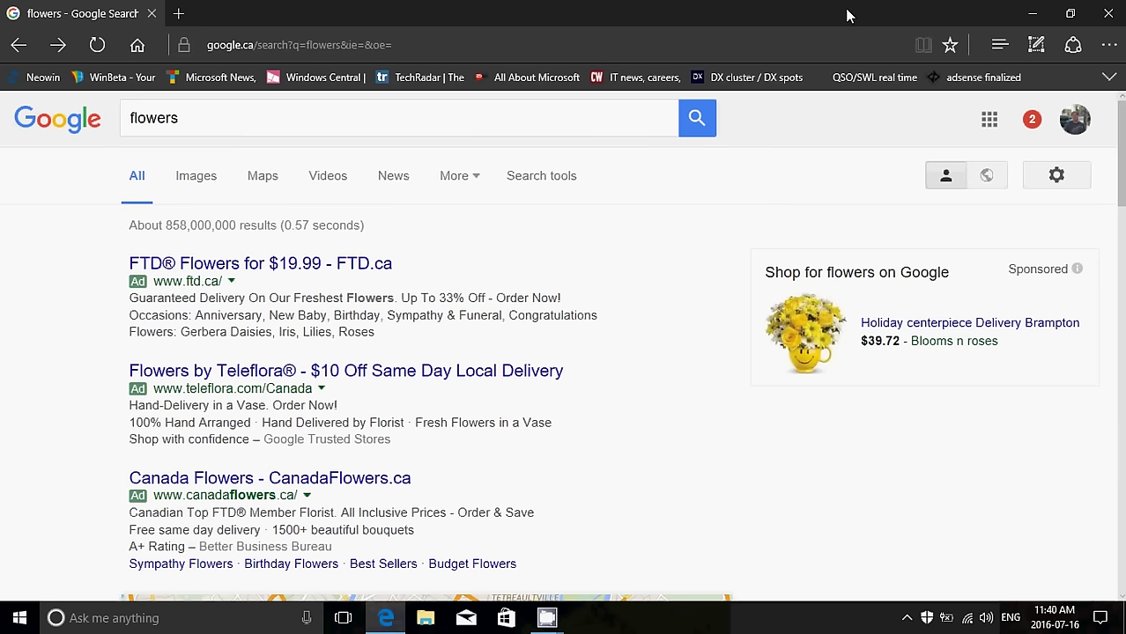
pyautogui.click(1106, 48)
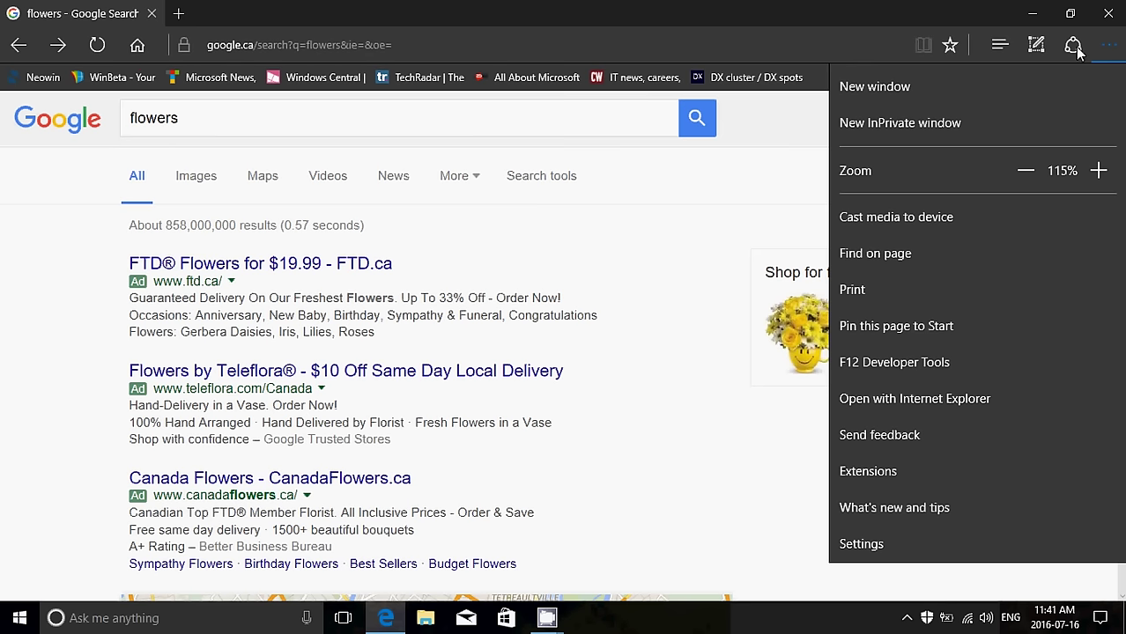
# Step: Reopen Edge's Settings and scroll through them to review the configuration
pyautogui.click(751, 271)
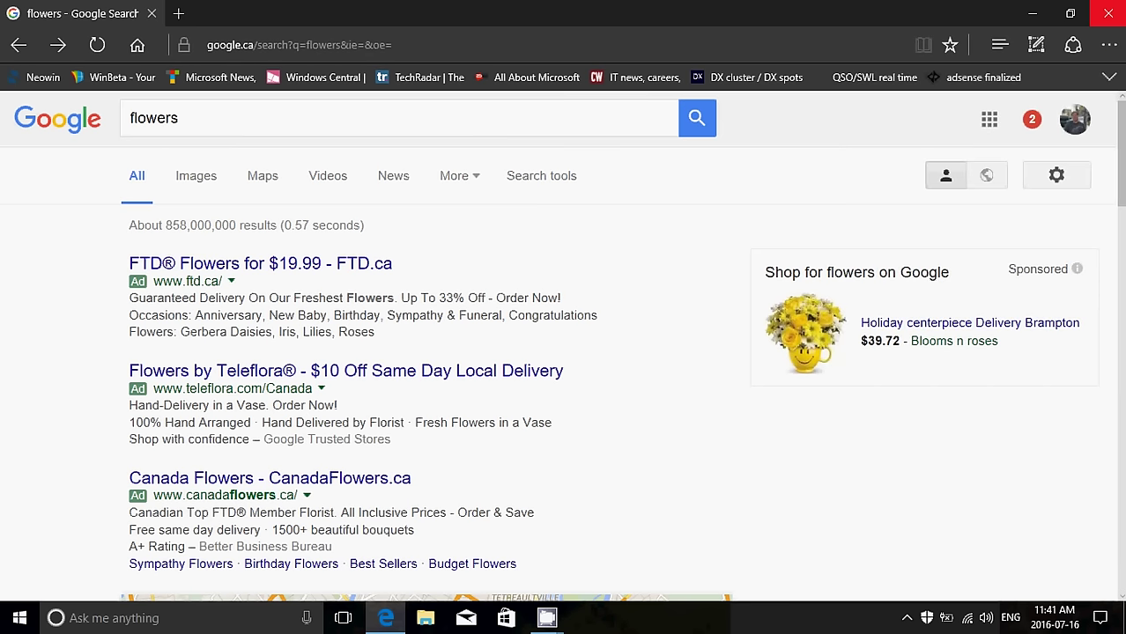
pyautogui.click(1110, 49)
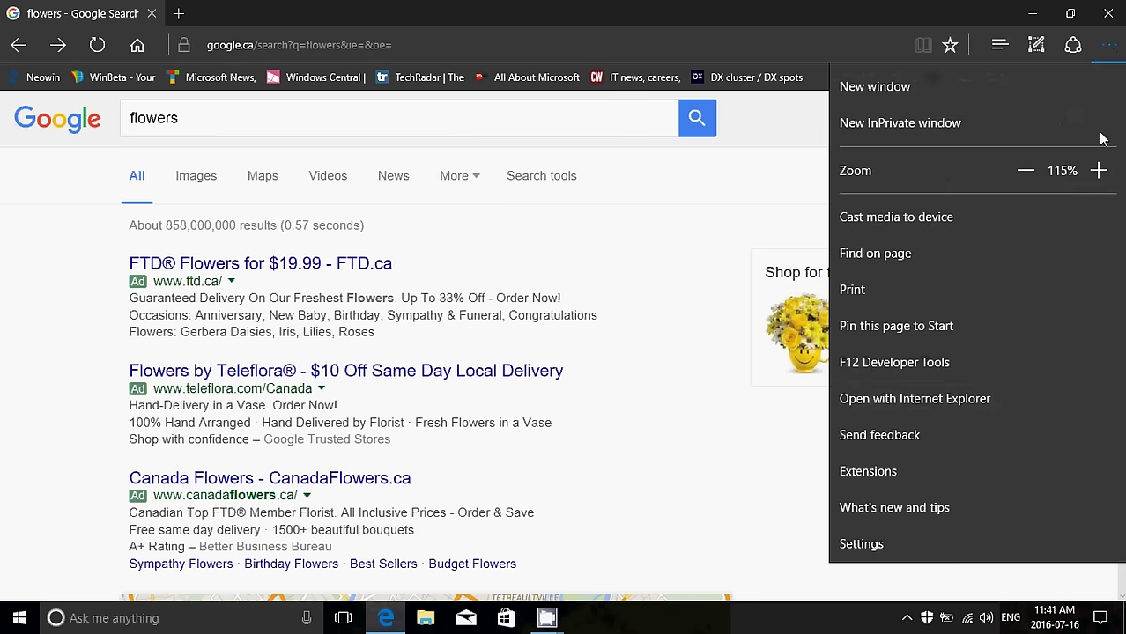
pyautogui.click(1009, 557)
pyautogui.scroll(-5, 1008, 558)
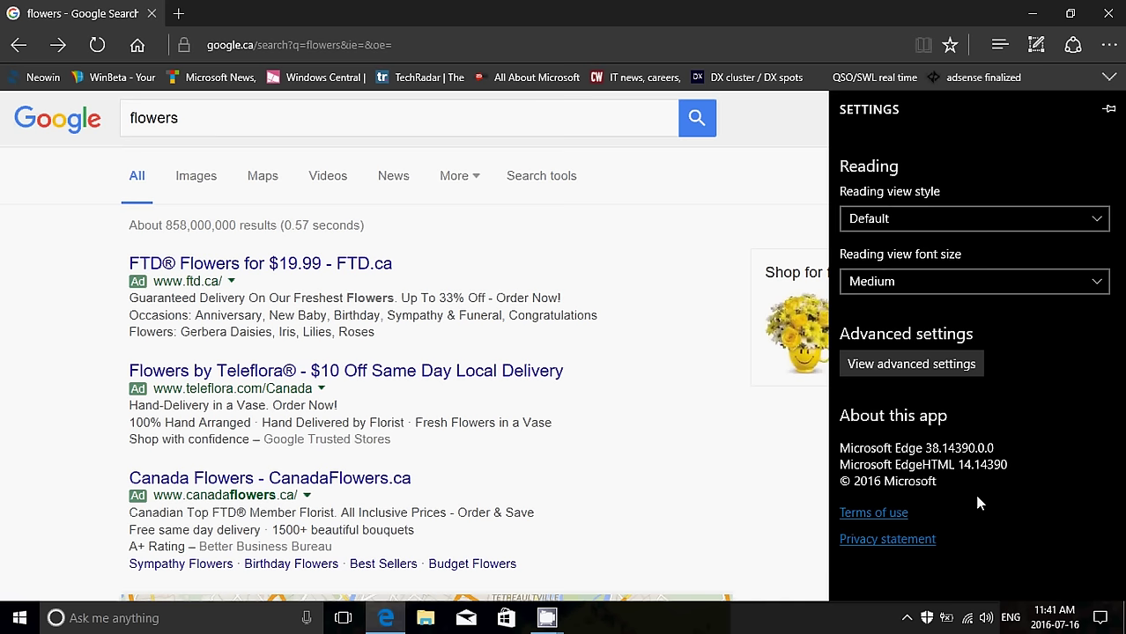
# Step: Close the settings pane and then the Edge window, leaving the desktop
pyautogui.click(712, 465)
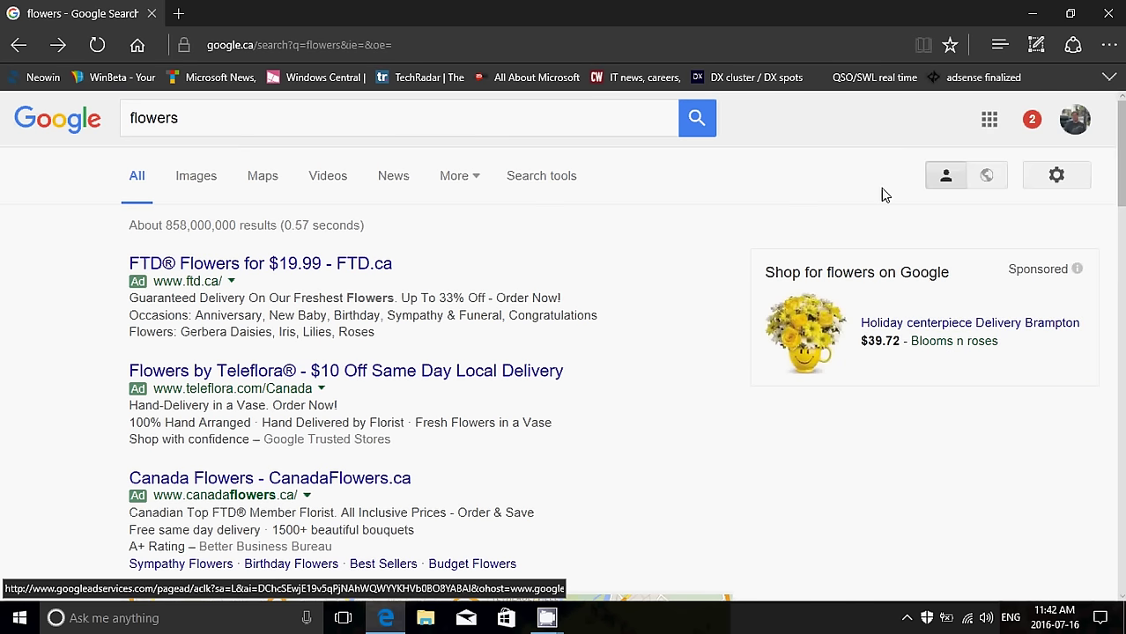
pyautogui.click(1108, 13)
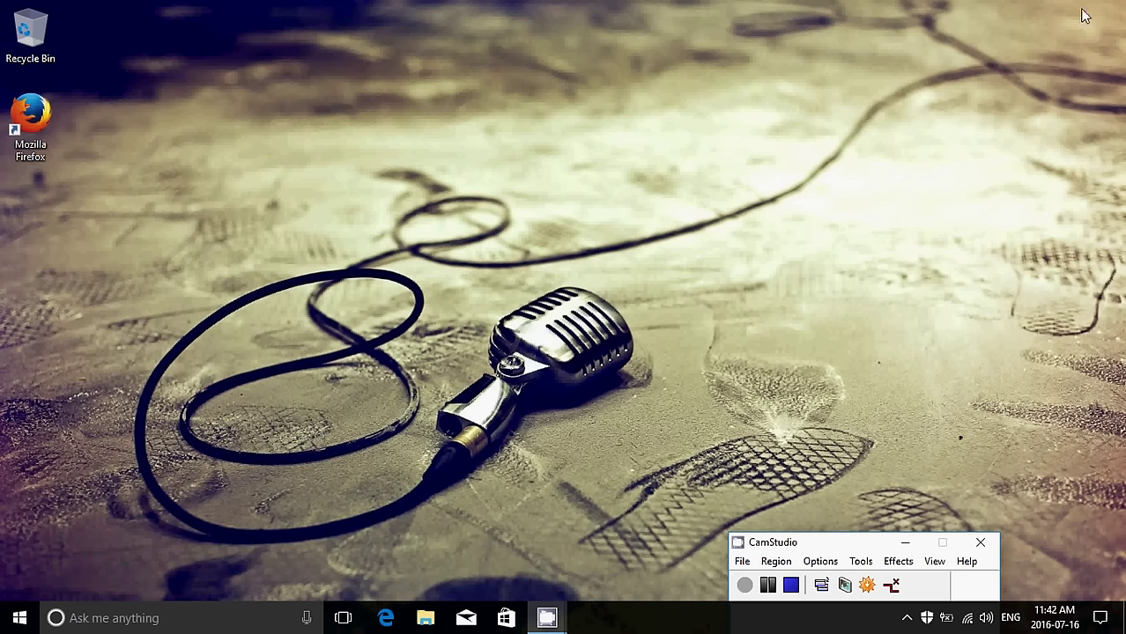